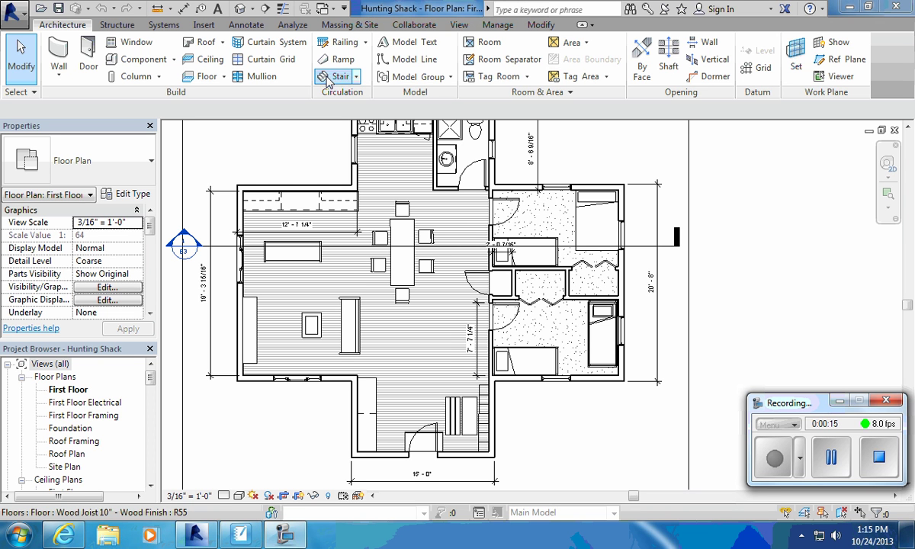
- Launch the Stair tool and select the L-Shape Winder run component
click(329, 77)
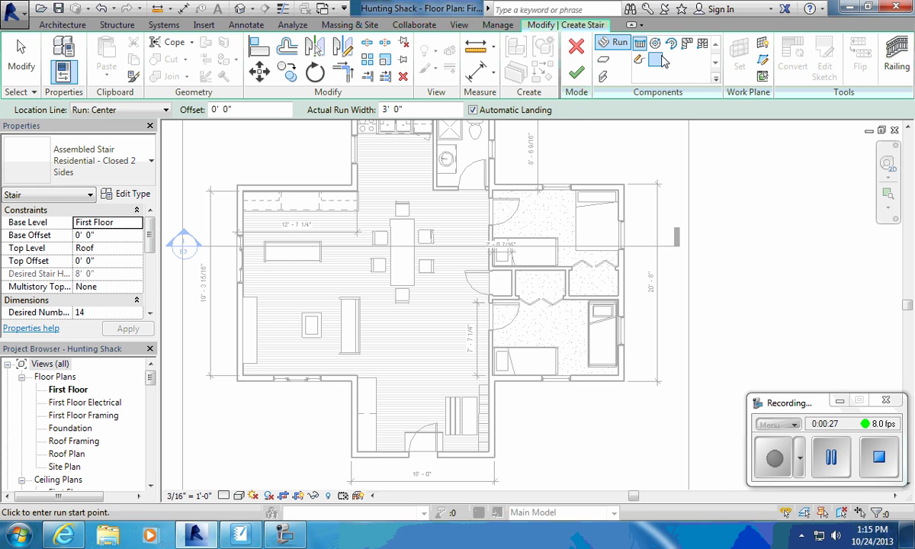
click(60, 25)
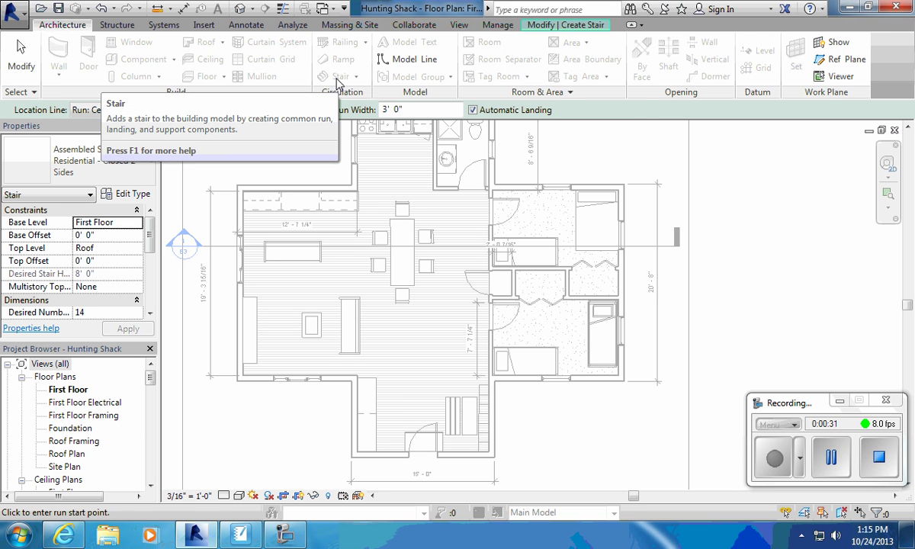
click(560, 24)
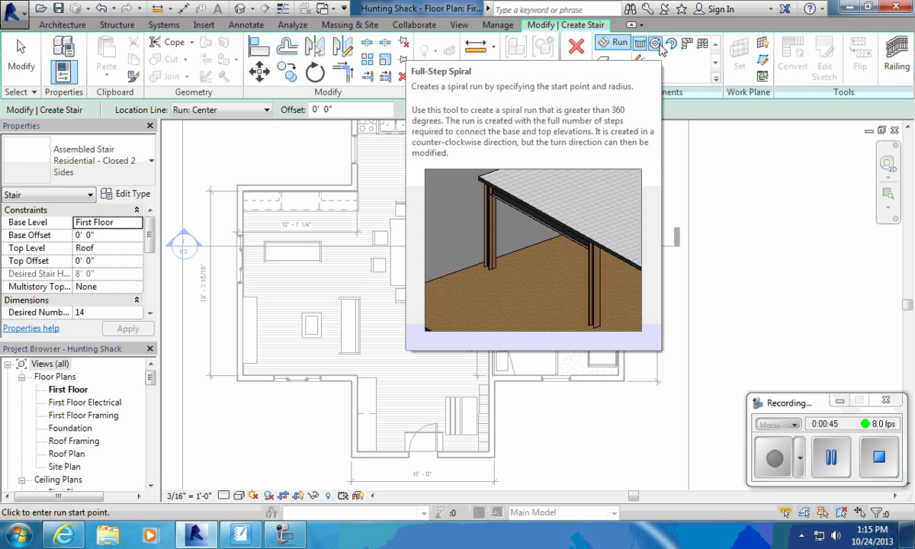
click(687, 44)
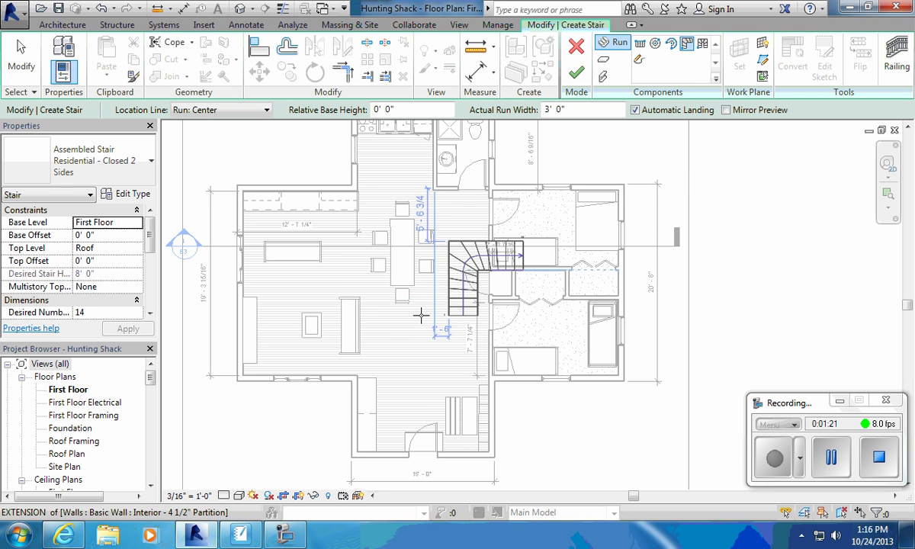
- Rotate the L-shaped winder preview through several quarter turns and drop it diagonally in the main room
click(702, 44)
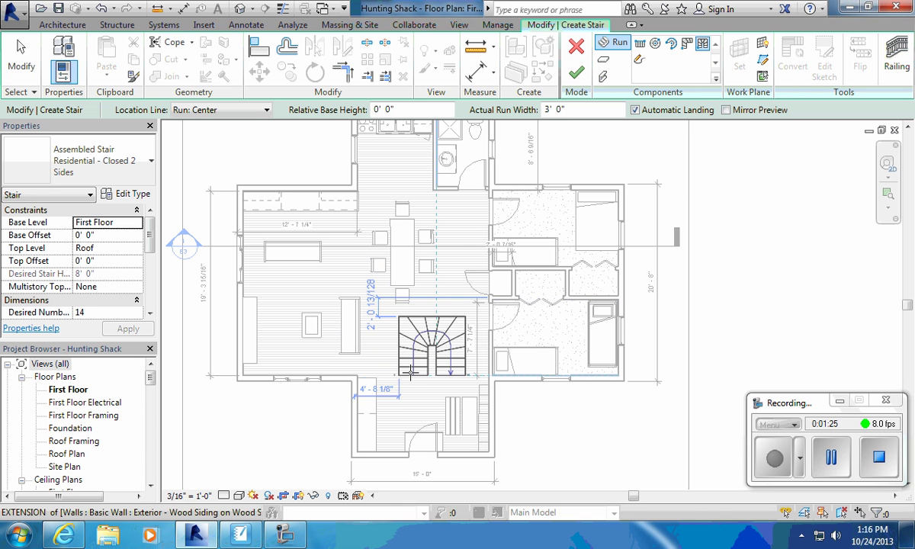
key(space)
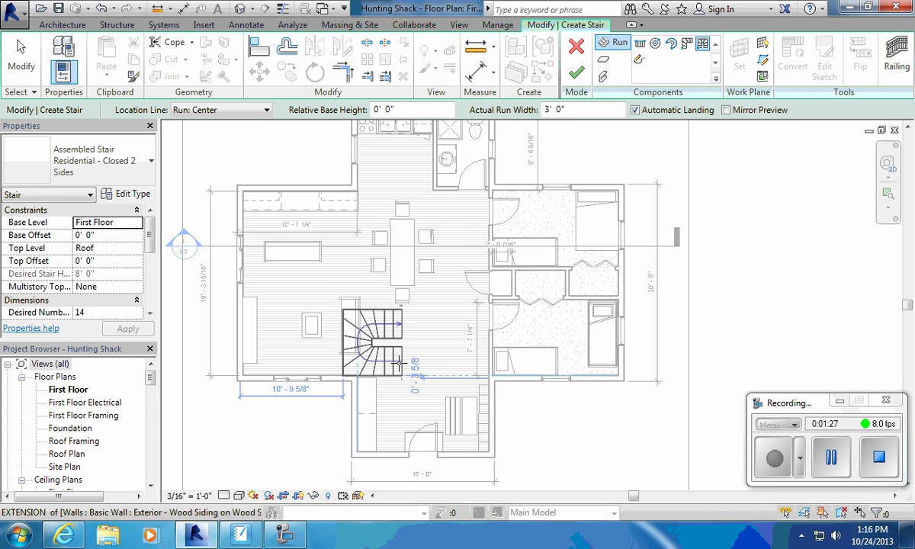
key(space)
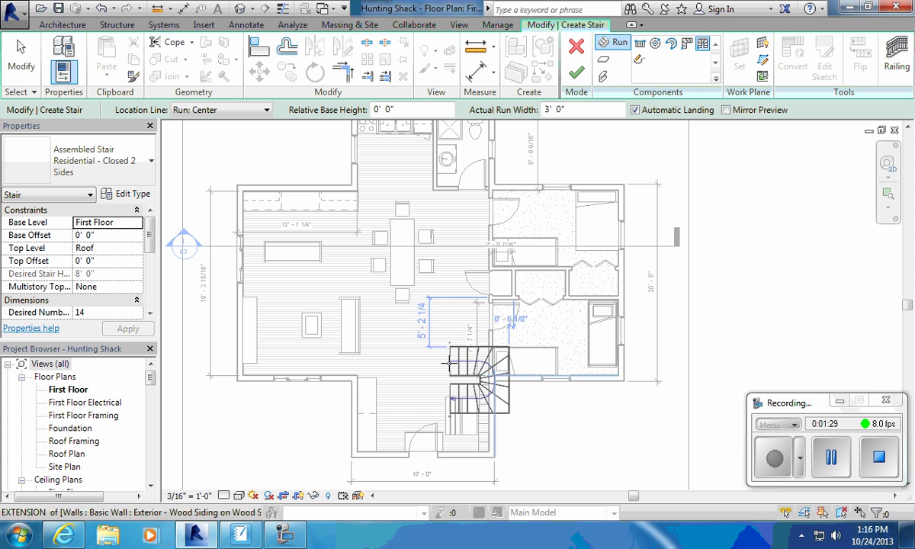
key(space)
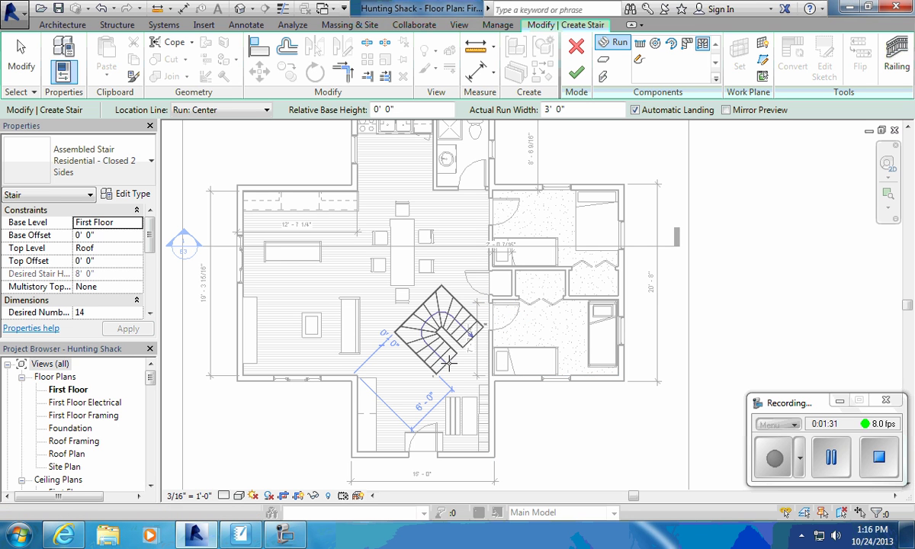
key(space)
key(space)
key(space)
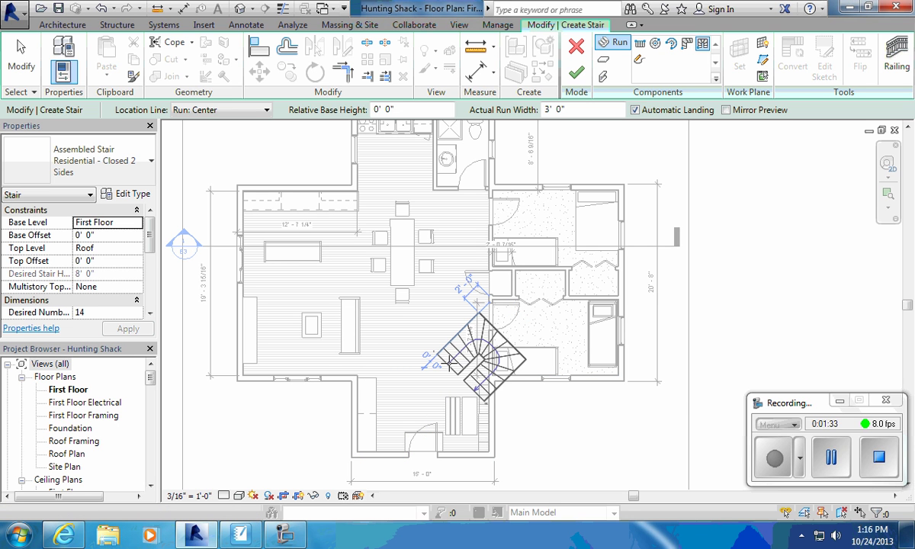
key(space)
key(space)
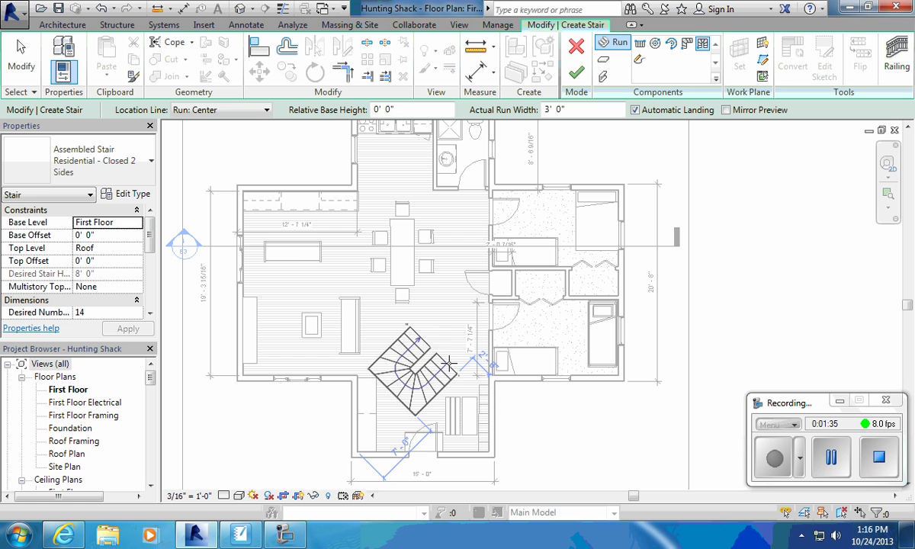
key(space)
key(space)
key(space)
key(space)
key(space)
key(space)
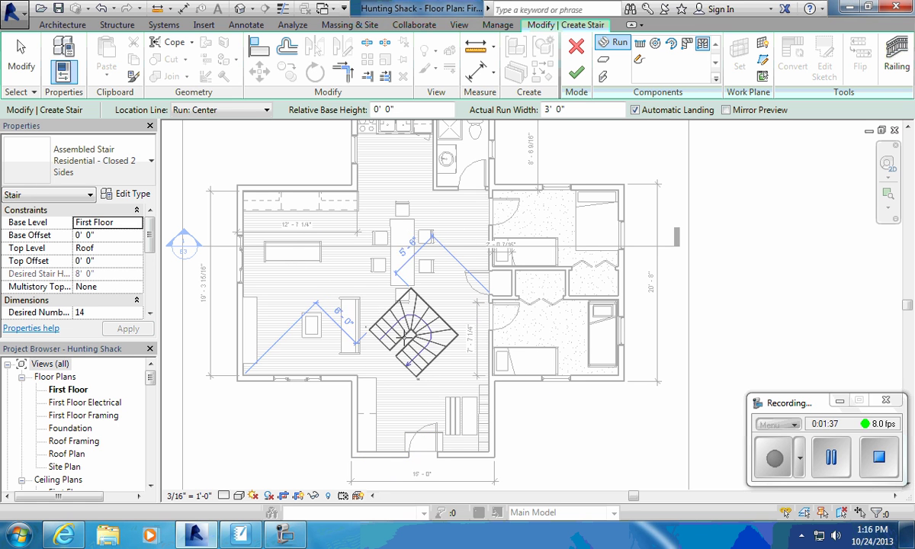
click(420, 345)
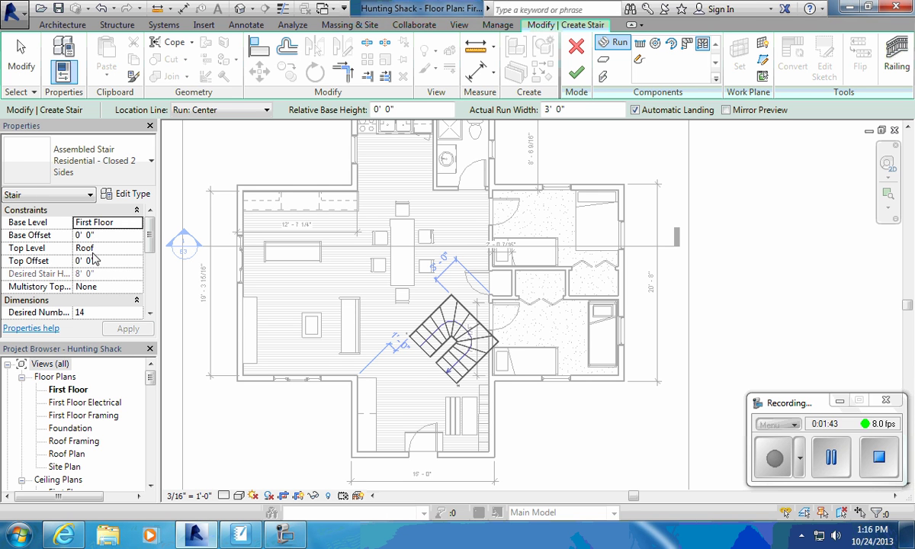
- Set the stair's Base Level to Foundation and Top Level to First Floor
click(106, 222)
click(136, 222)
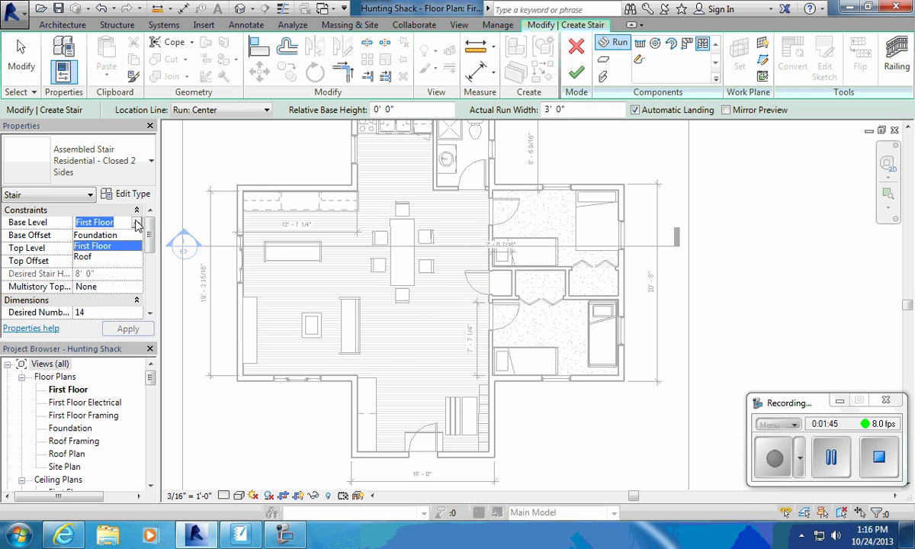
click(114, 235)
click(106, 248)
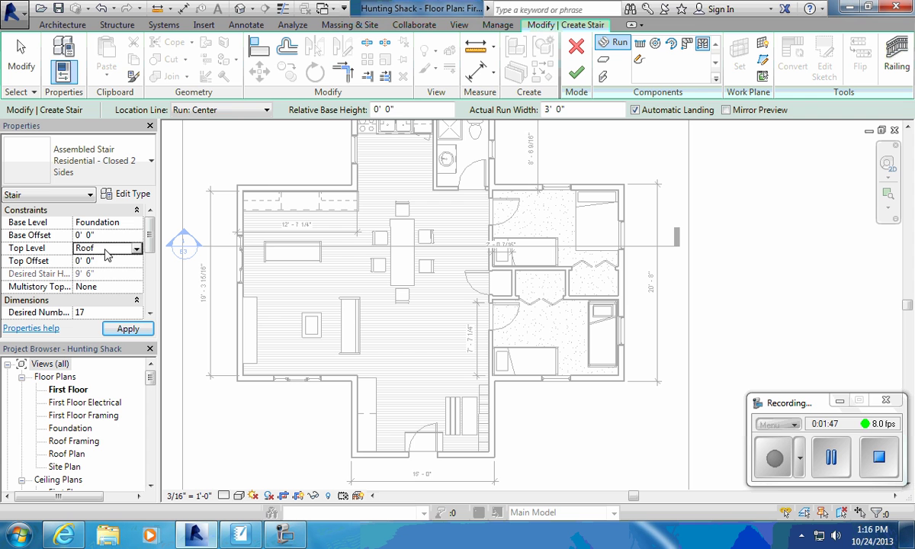
click(136, 249)
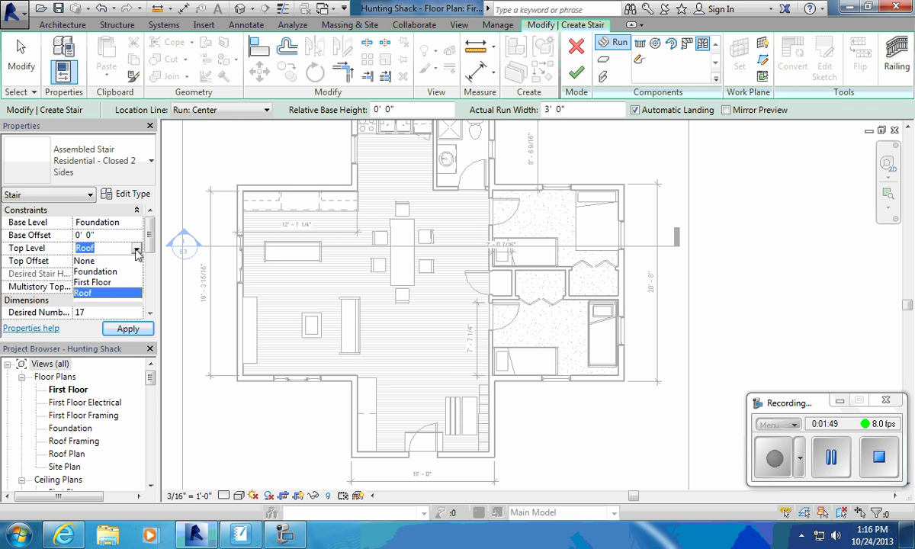
click(111, 282)
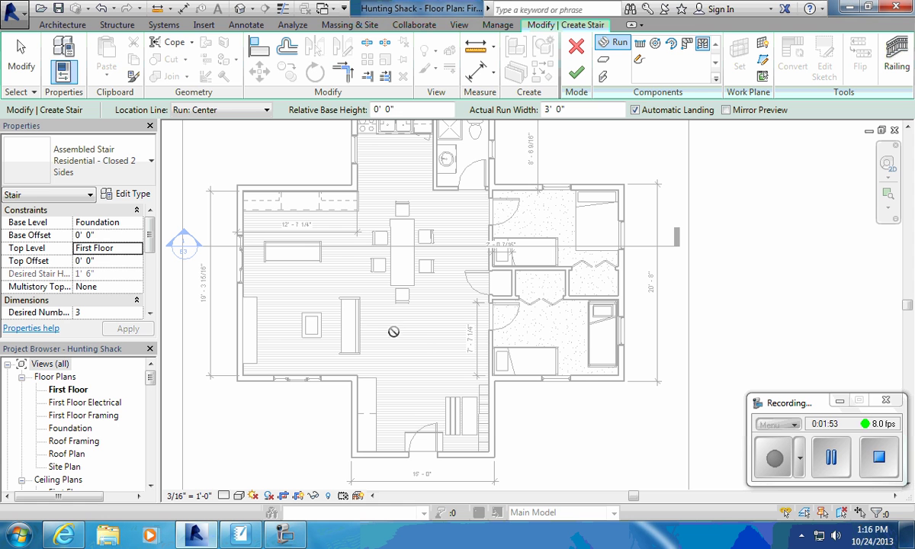
- Swap the levels to base First Floor, top Foundation, then dismiss the resulting error
click(116, 222)
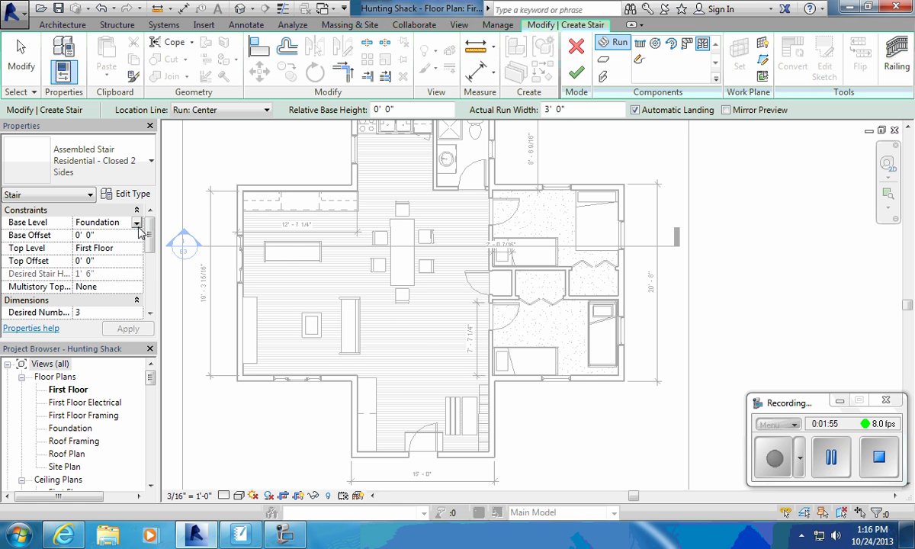
click(136, 222)
click(118, 248)
click(122, 249)
click(136, 248)
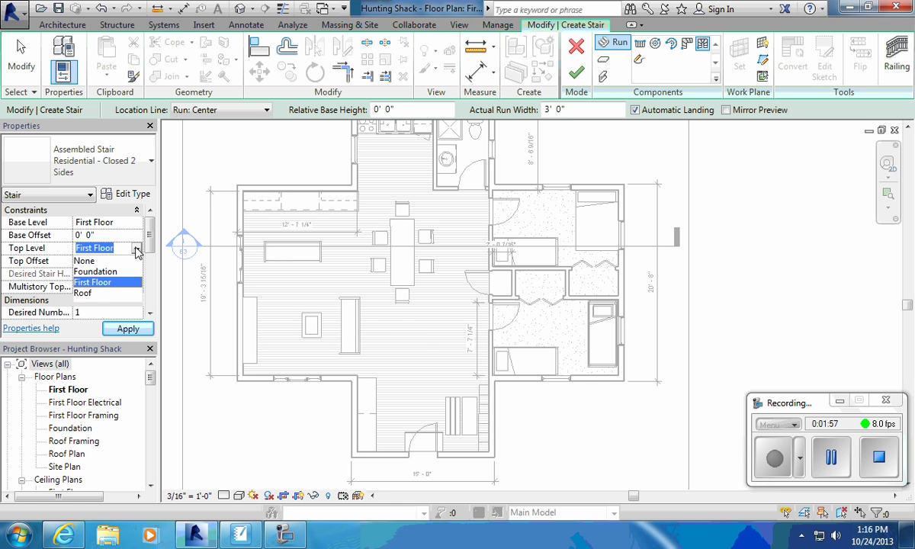
click(114, 271)
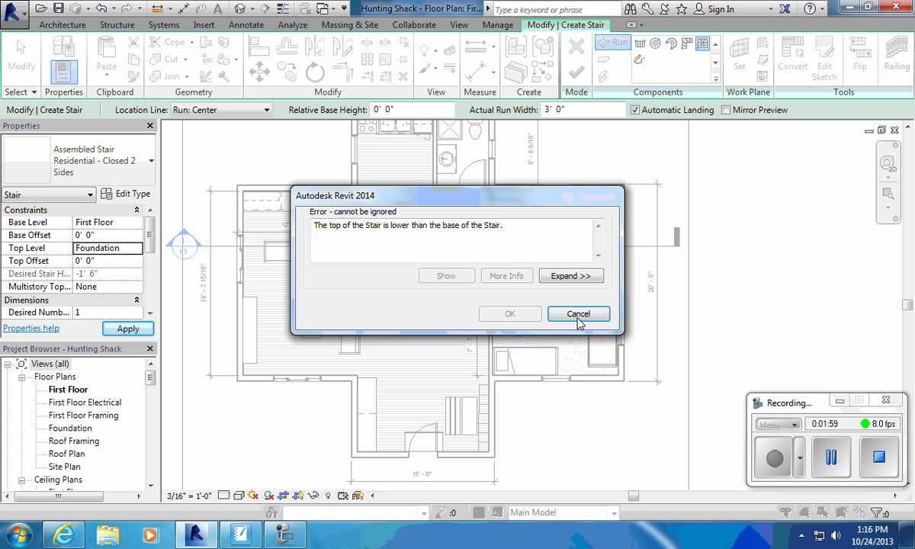
click(578, 314)
- Switch to the East elevation and cancel the unfinished stair
drag(150, 378, 152, 413)
double_click(57, 377)
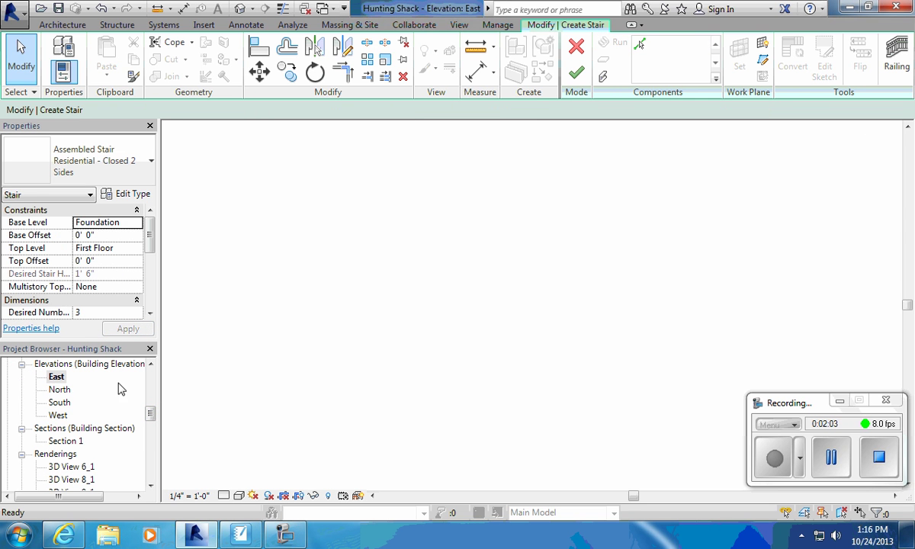
scroll(488, 374, up, 4)
middle_drag(602, 380, 344, 361)
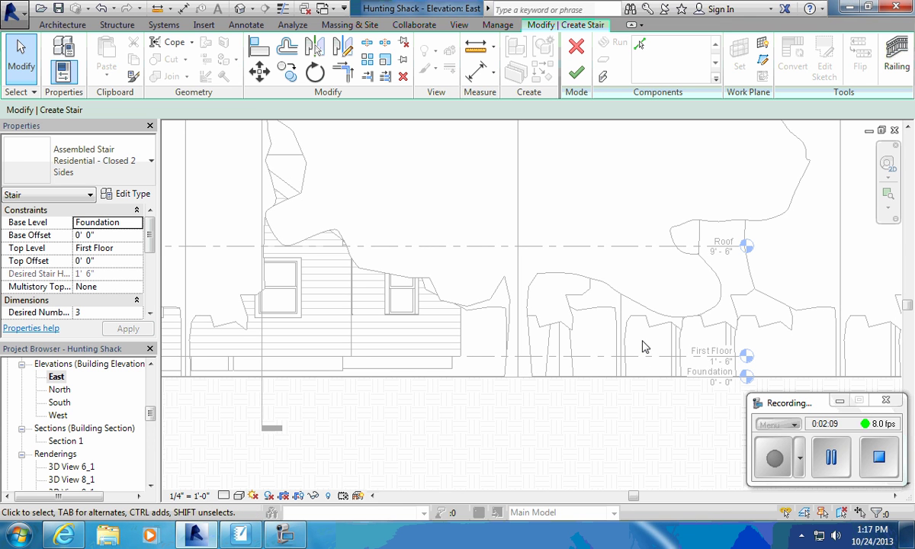
click(576, 47)
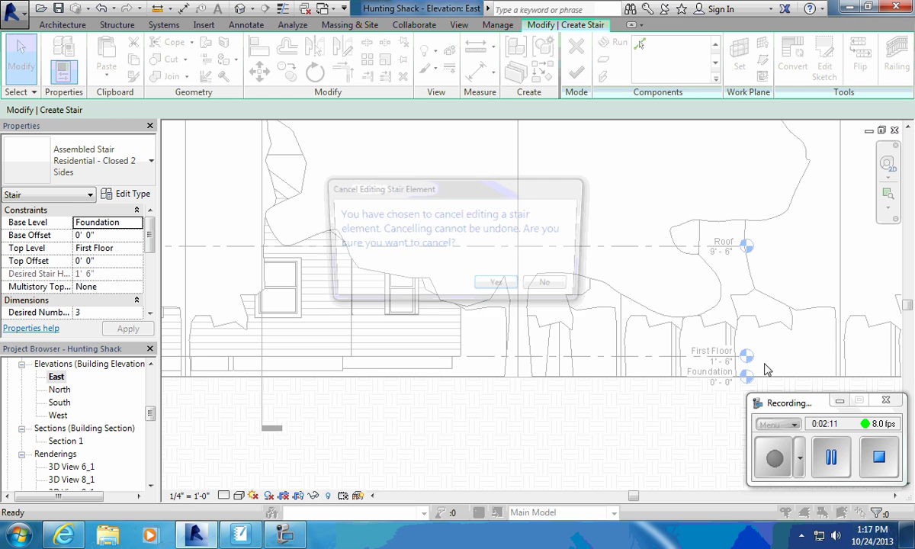
click(497, 287)
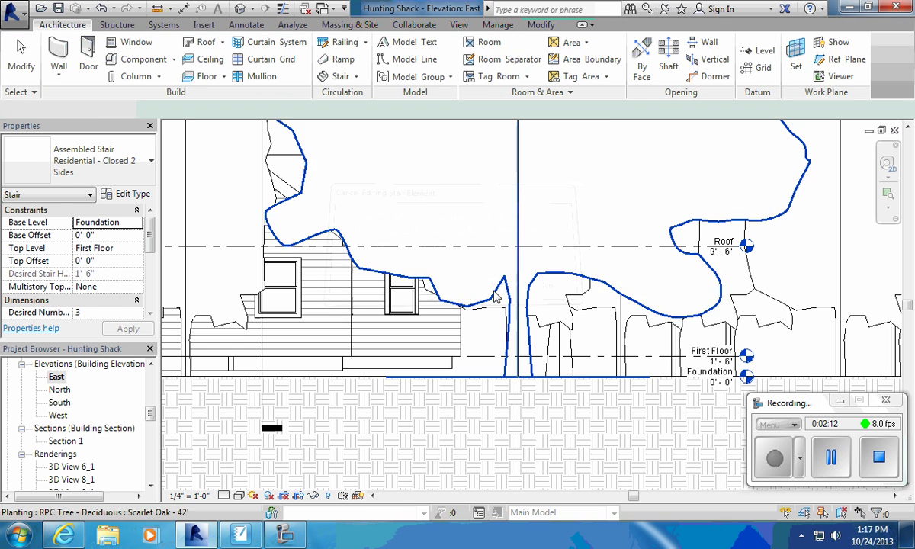
- Change the Foundation level's elevation to -8' 0" and deselect it
double_click(721, 383)
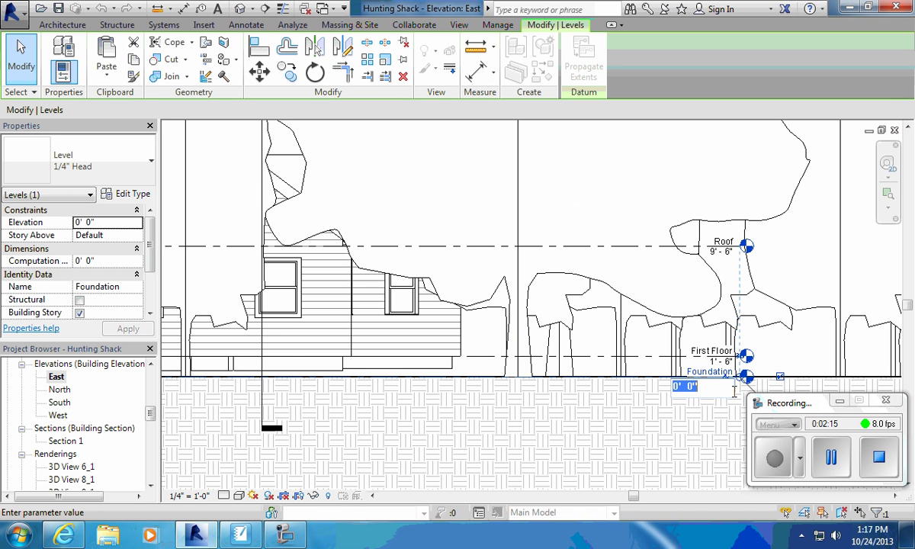
text(8)
key(Return)
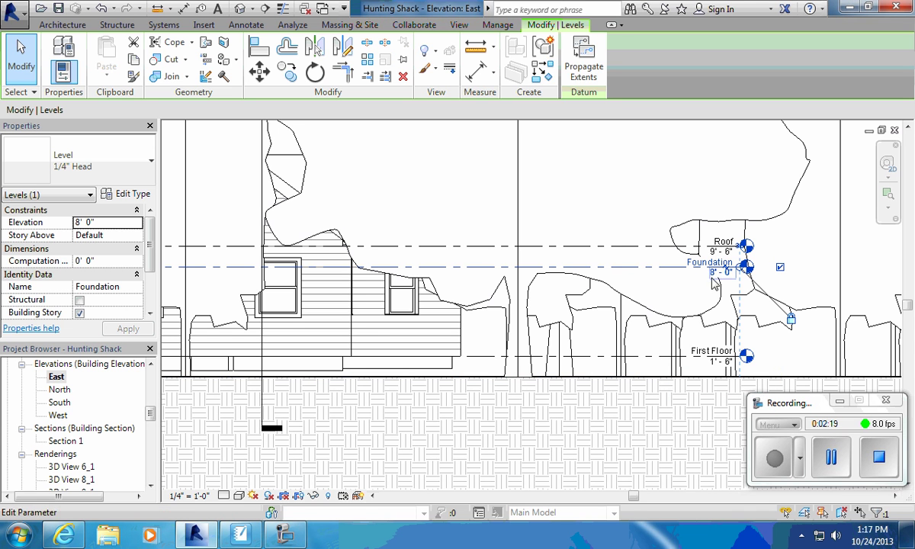
click(707, 275)
text(-8)
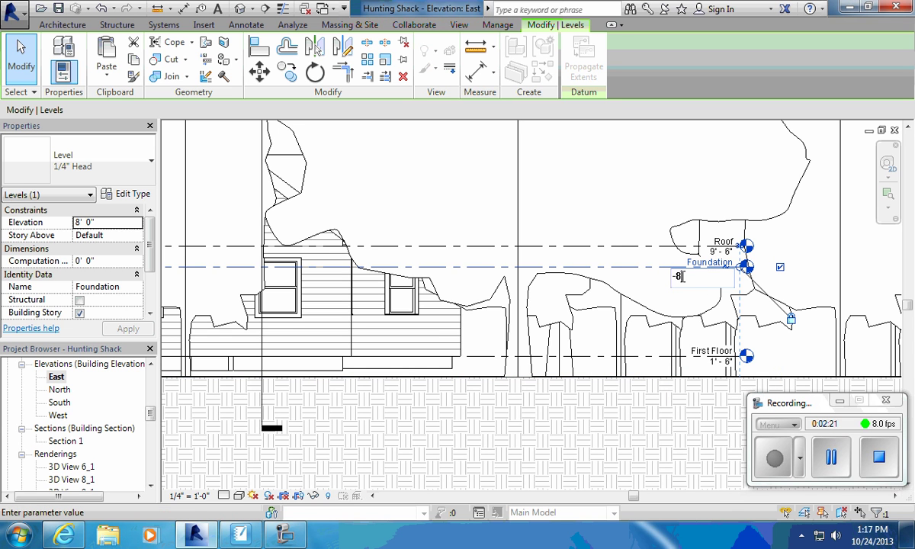
key(Return)
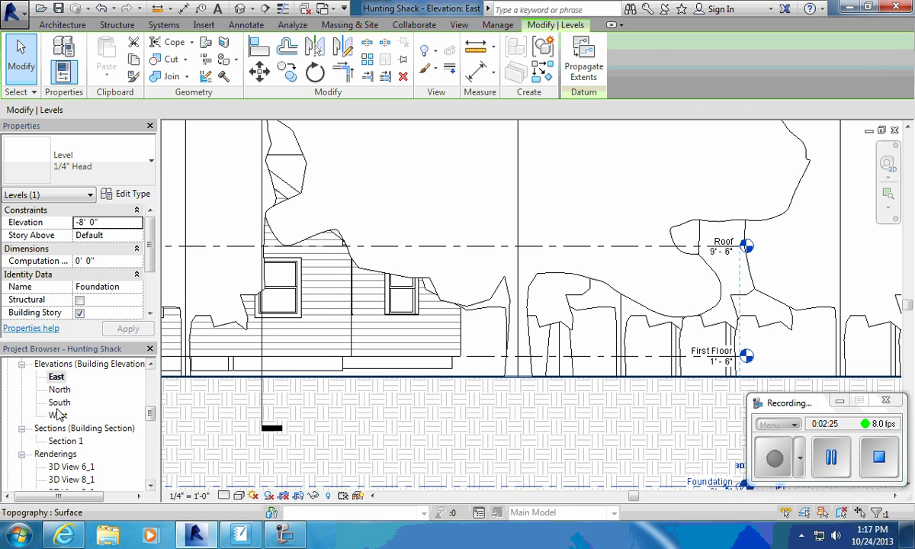
click(150, 393)
- In the First Floor plan, start a new stair using the L-Shape Winder layout
scroll(150, 393, up, 5)
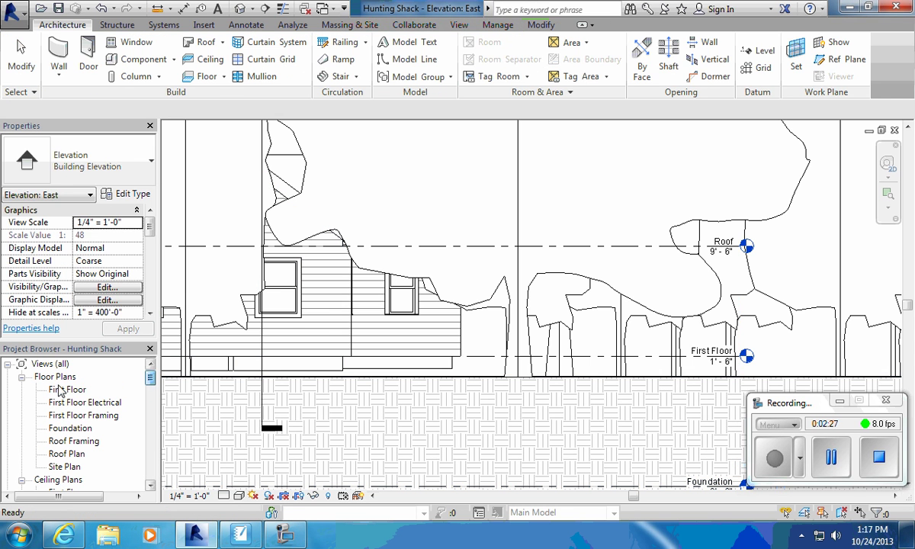
double_click(68, 389)
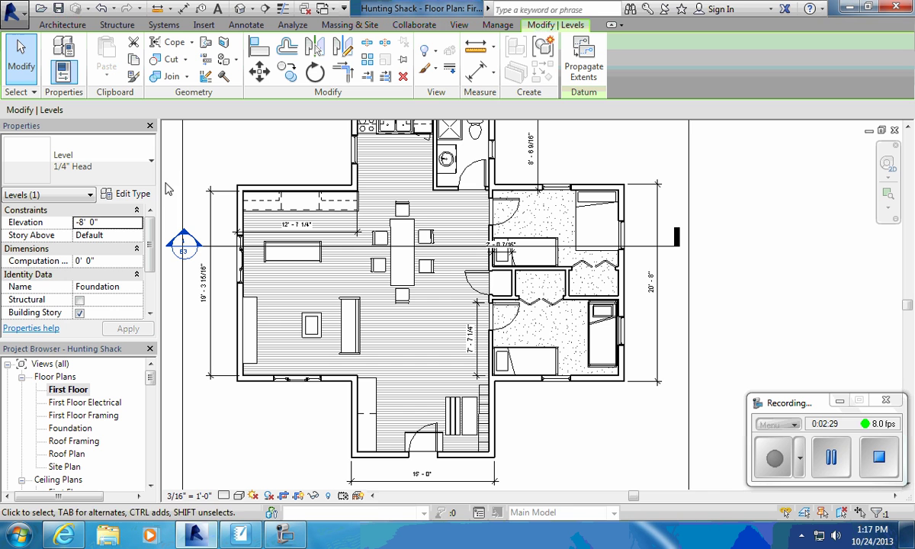
click(63, 24)
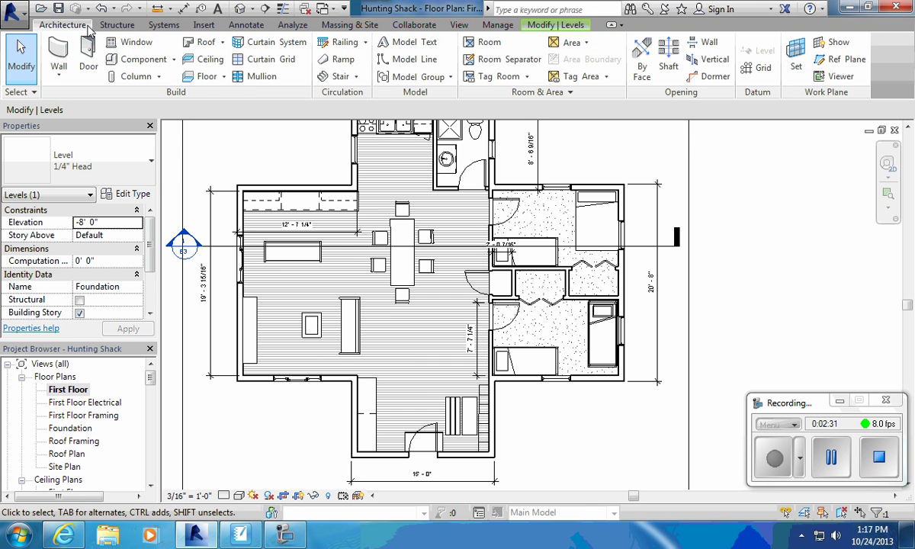
click(340, 76)
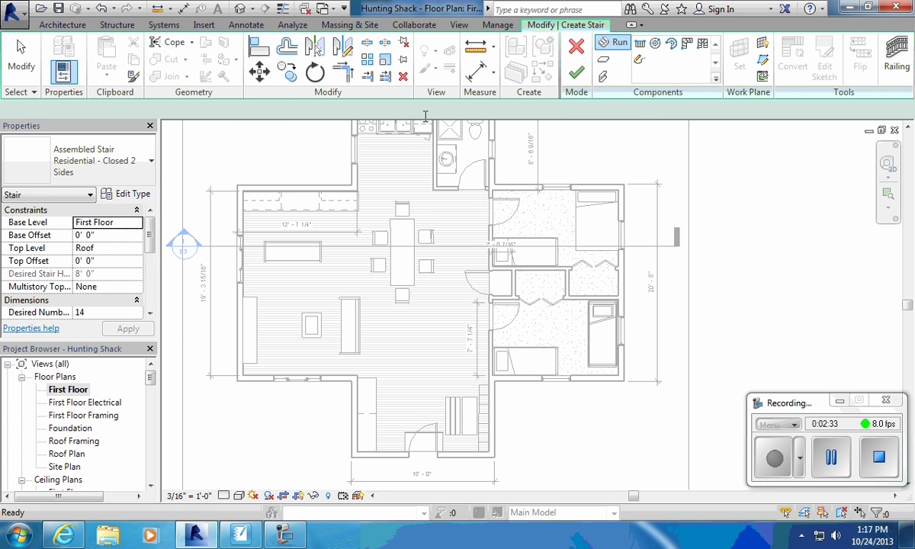
click(687, 43)
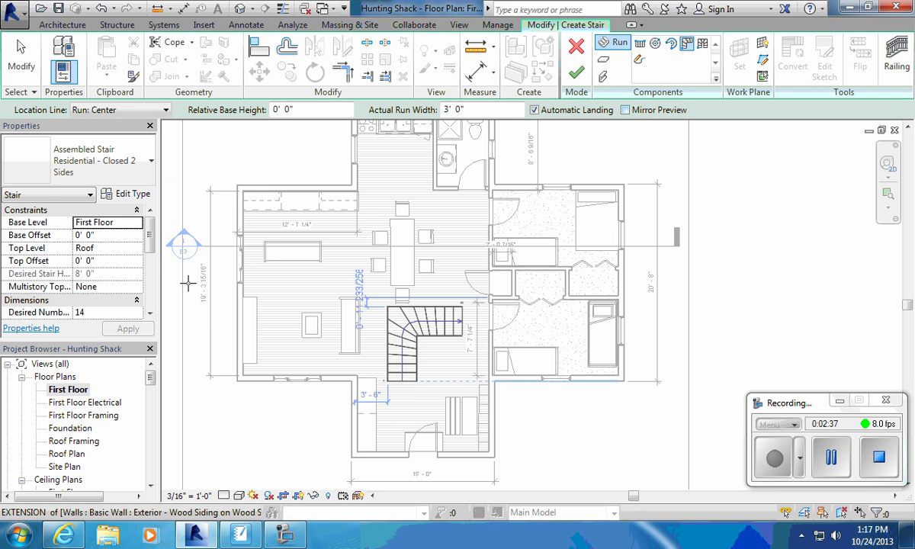
- Run the stair from Foundation to First Floor, place it in the main room, and view it in 3D
click(125, 224)
click(136, 222)
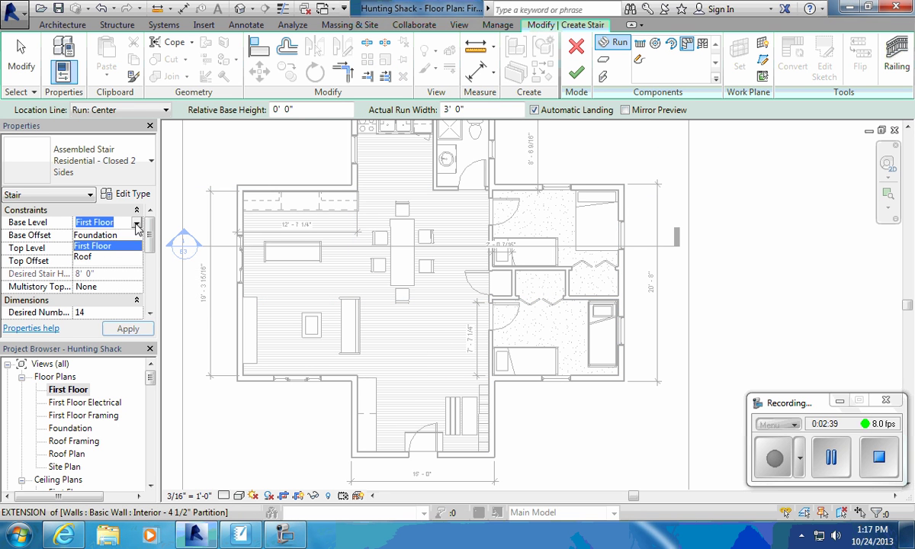
click(115, 234)
click(133, 248)
click(137, 248)
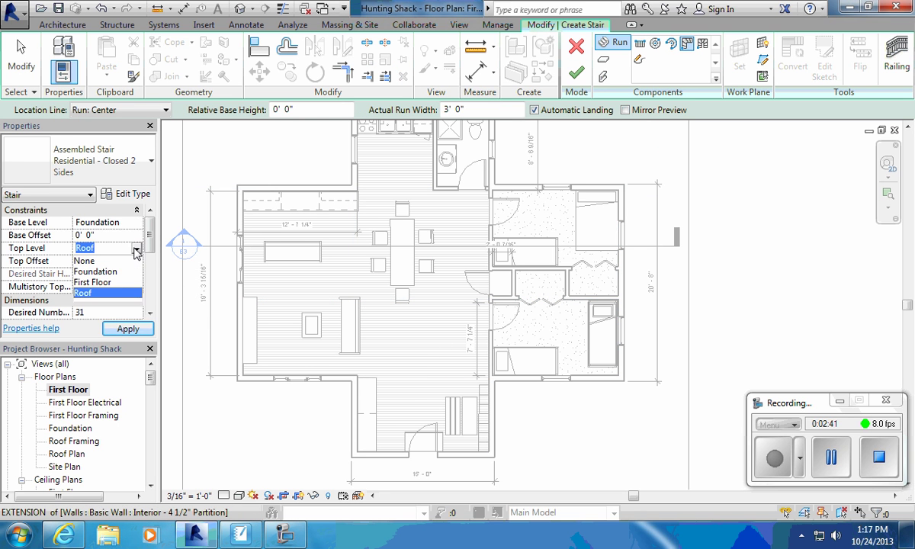
click(106, 283)
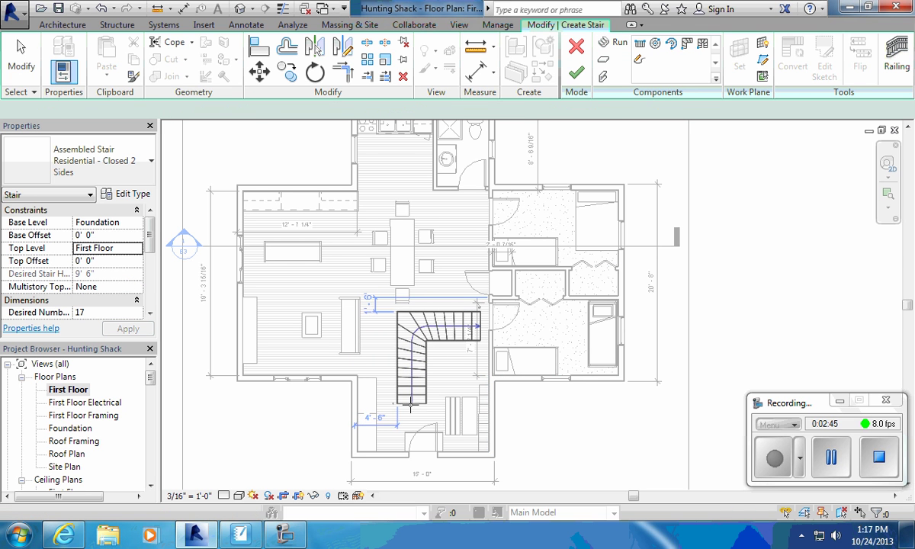
click(410, 404)
key(Escape)
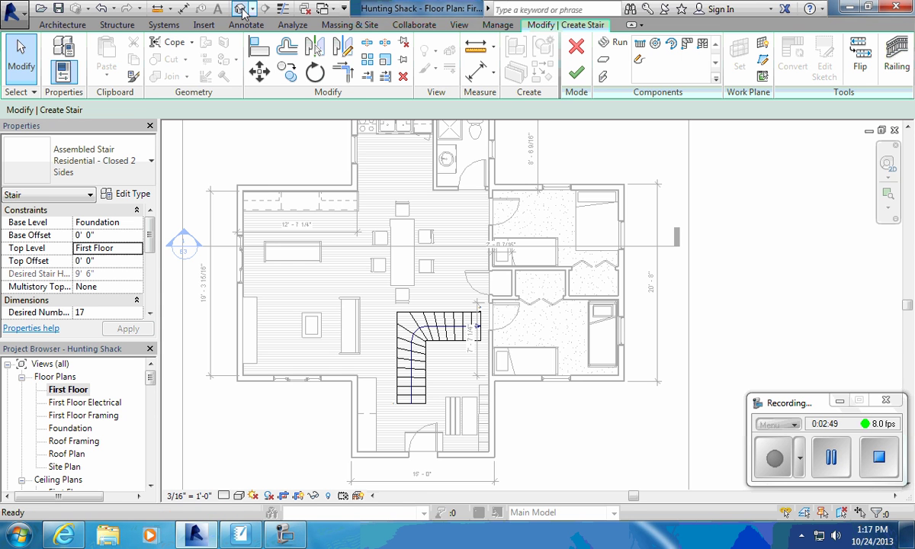
click(241, 11)
- Pan the 3D view toward the winder stair, then go back to the First Floor plan
scroll(579, 320, up, 5)
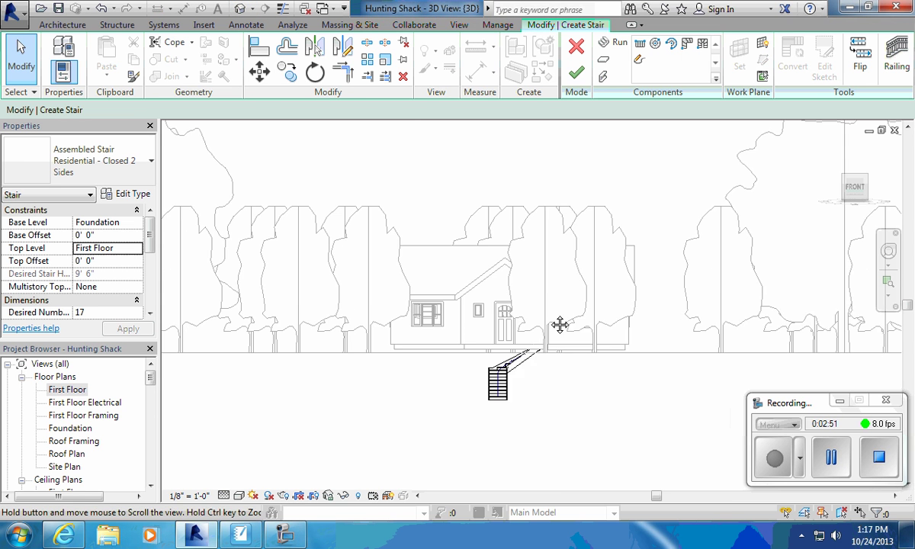
middle_drag(560, 326, 540, 291)
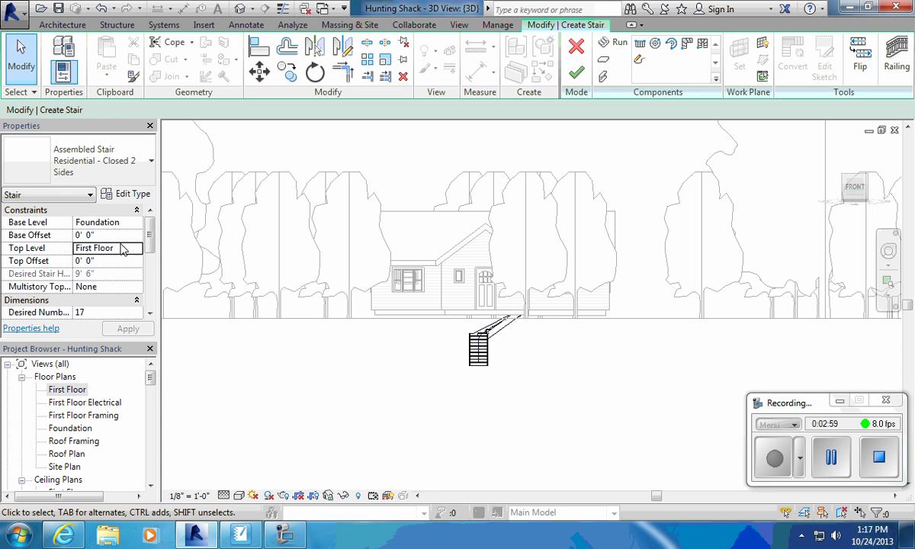
double_click(76, 389)
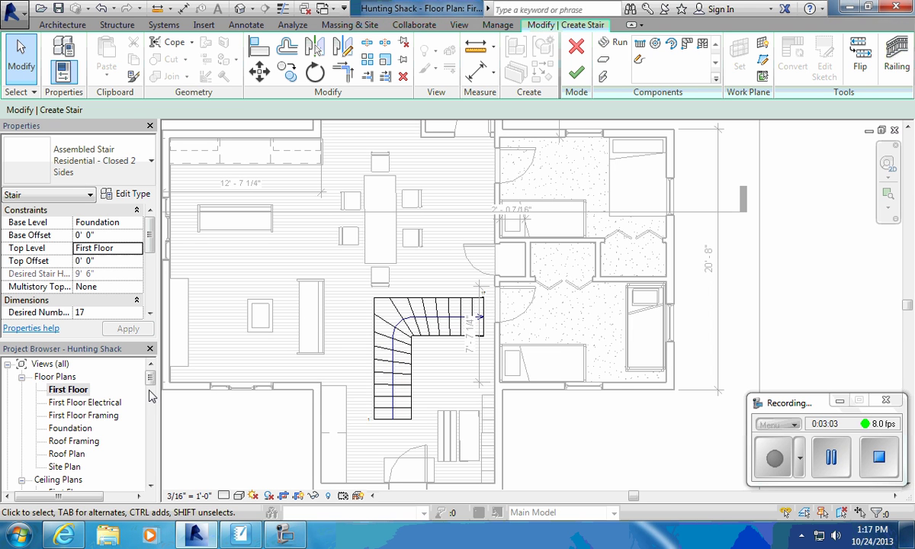
- Finish the winder stair's edit mode, then select the stair and remove it from the plan view
click(83, 393)
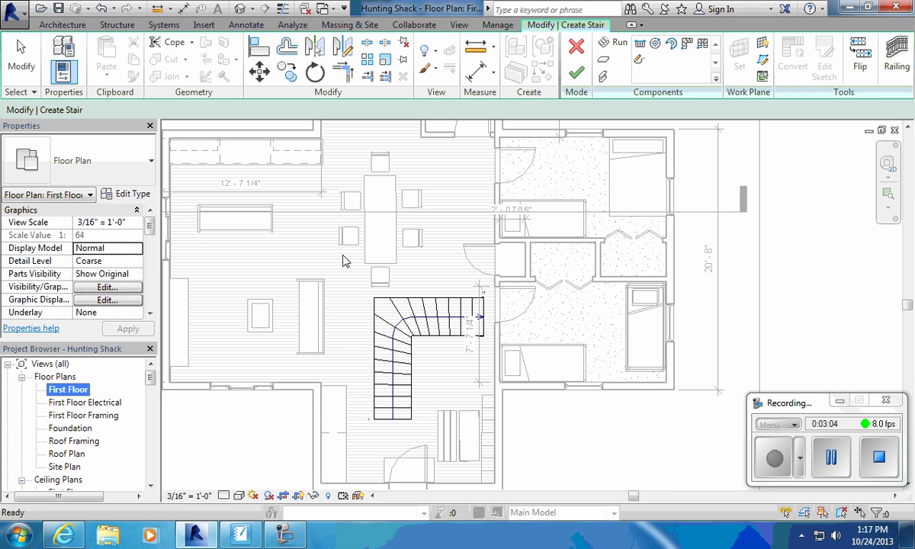
click(583, 75)
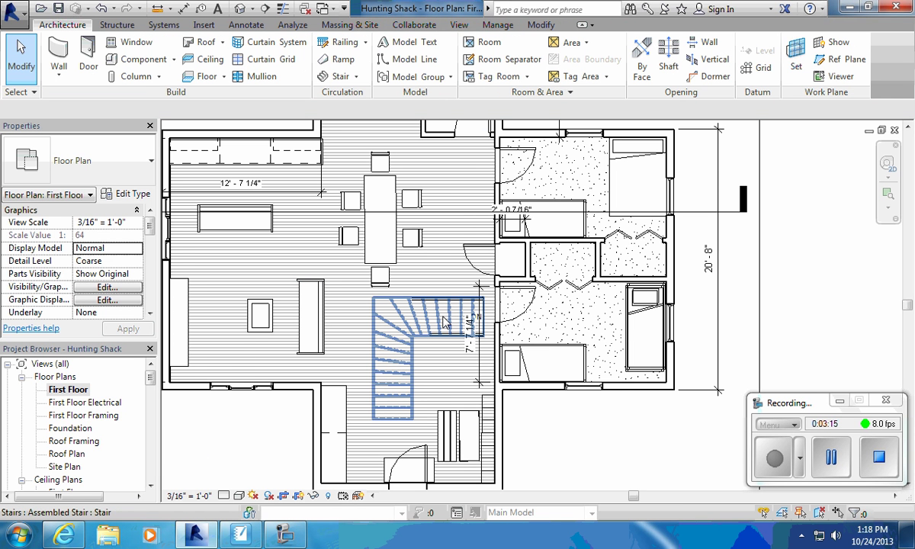
click(446, 322)
key(Delete)
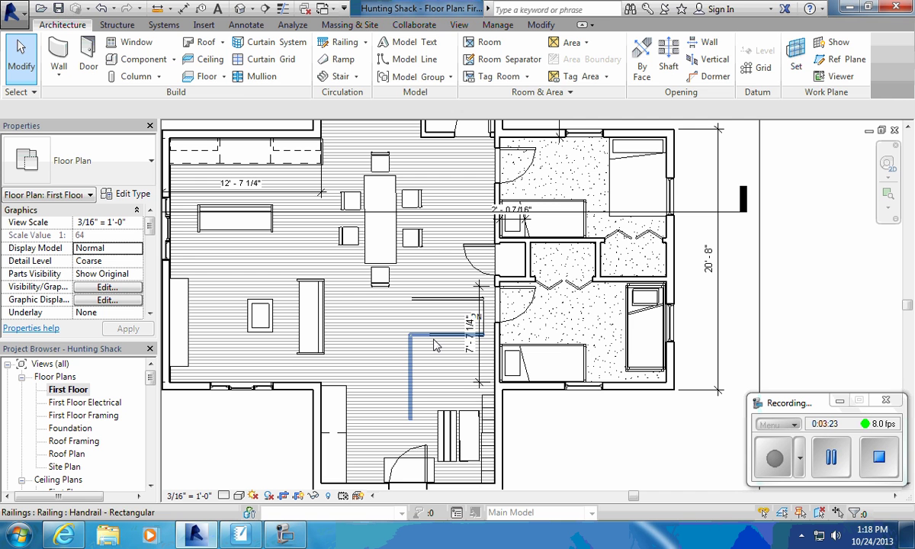
- Begin a shaft opening with Top Constraint up to First Floor and a 0' 0" base offset
click(668, 61)
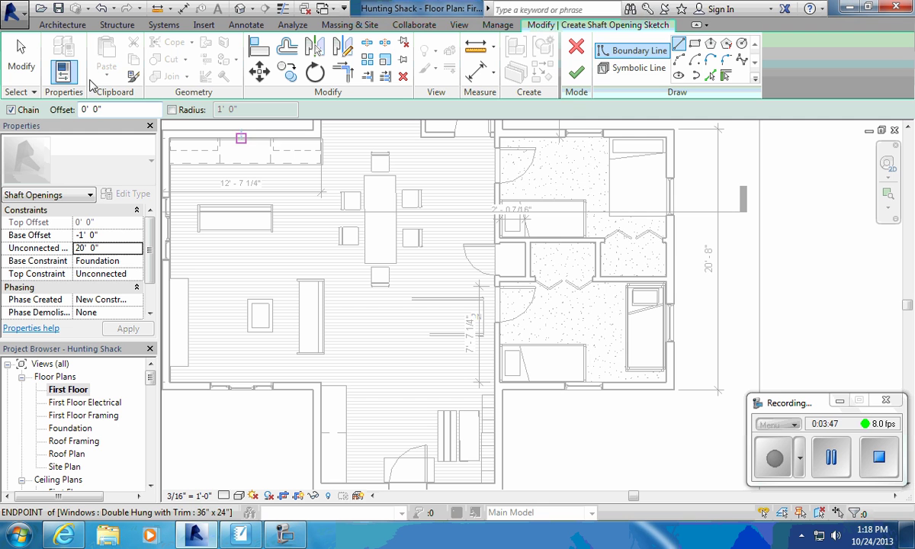
click(125, 237)
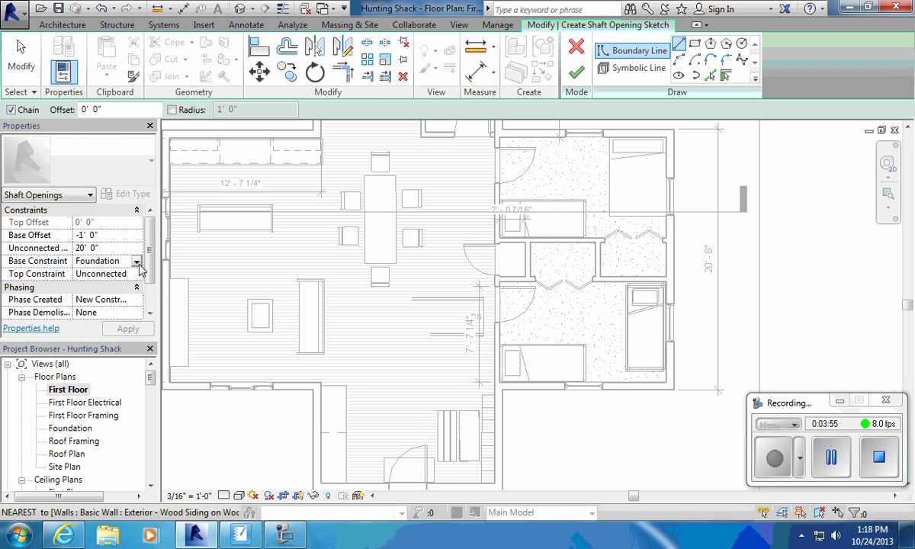
click(136, 274)
click(137, 308)
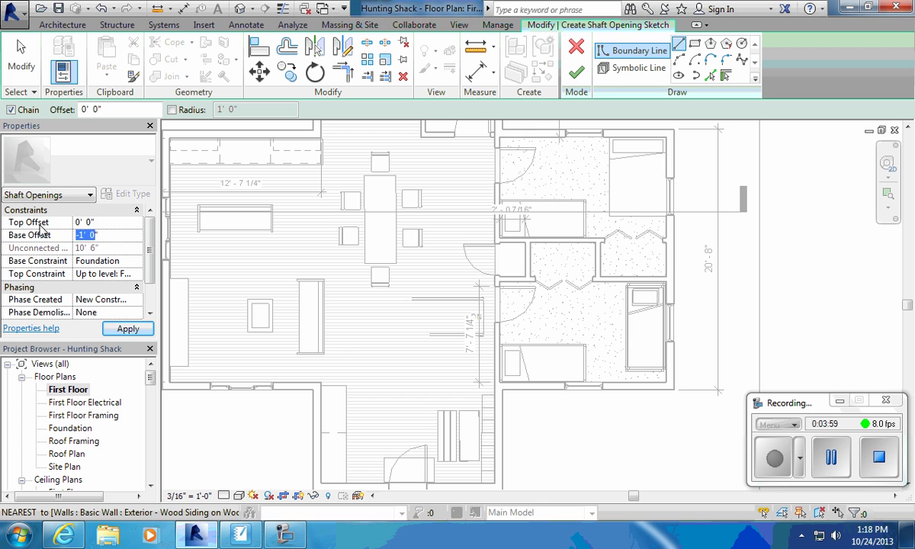
text(0')
click(129, 328)
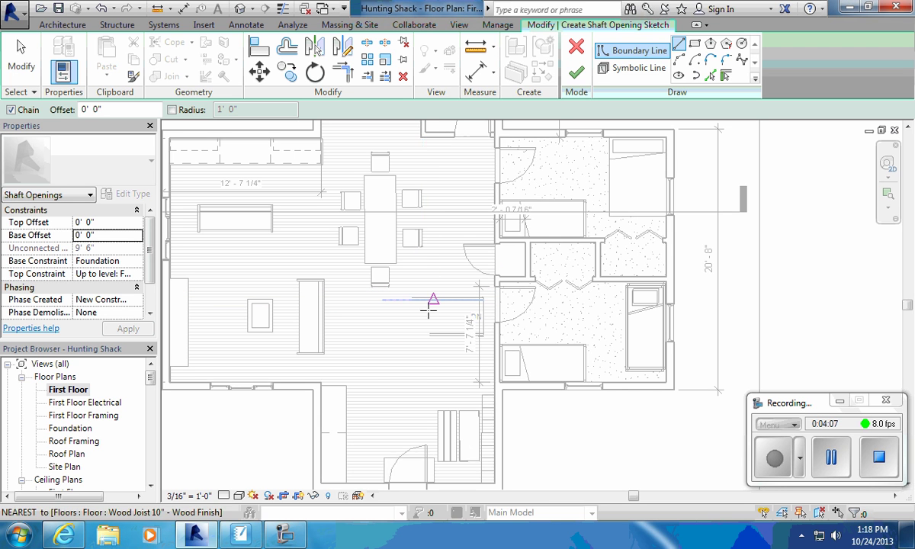
- Discard the stray shaft opening sketch
click(315, 496)
click(533, 457)
click(554, 385)
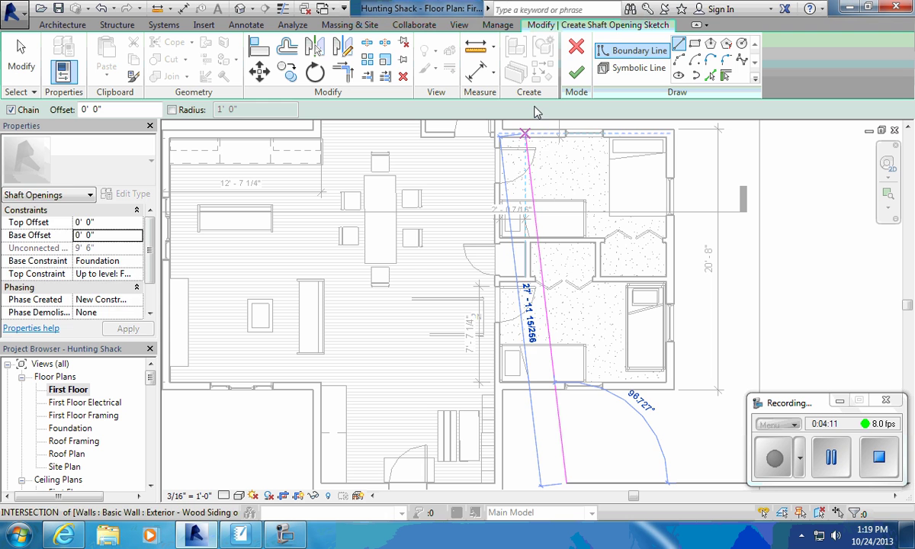
click(575, 49)
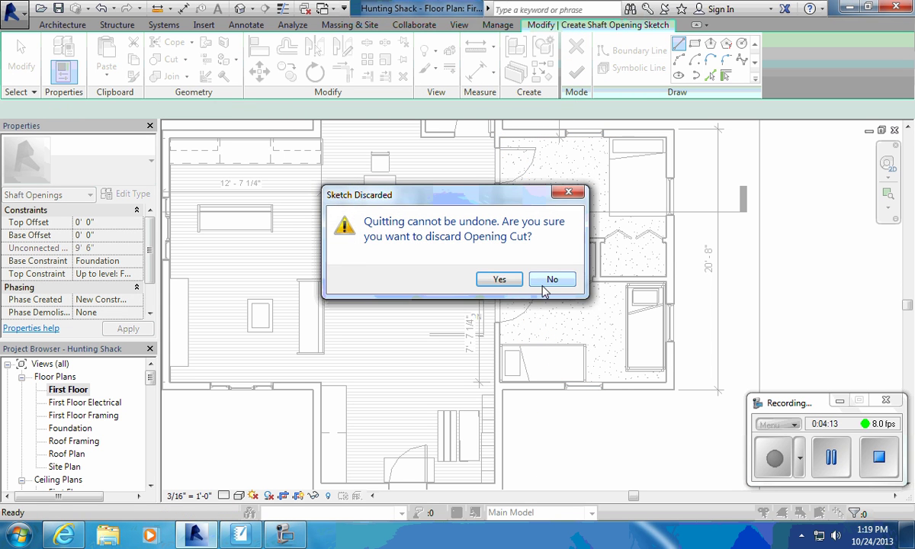
click(547, 281)
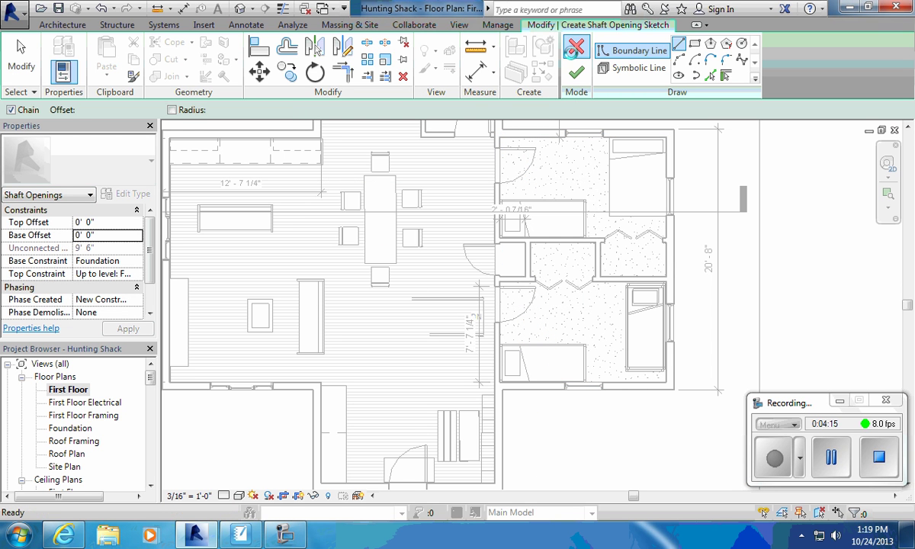
click(574, 49)
click(507, 281)
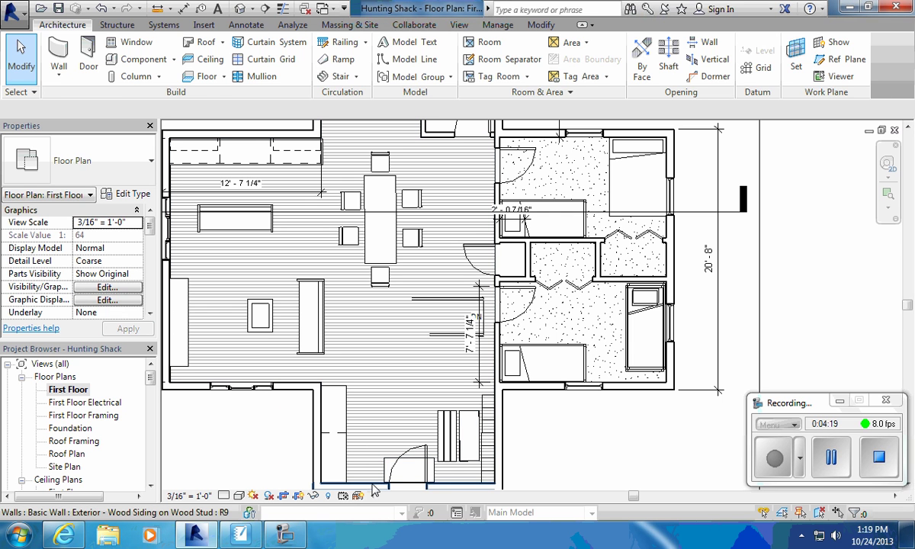
- Temporarily hide the bottom exterior wall and the Wood Joist 10" floor in this view
click(374, 486)
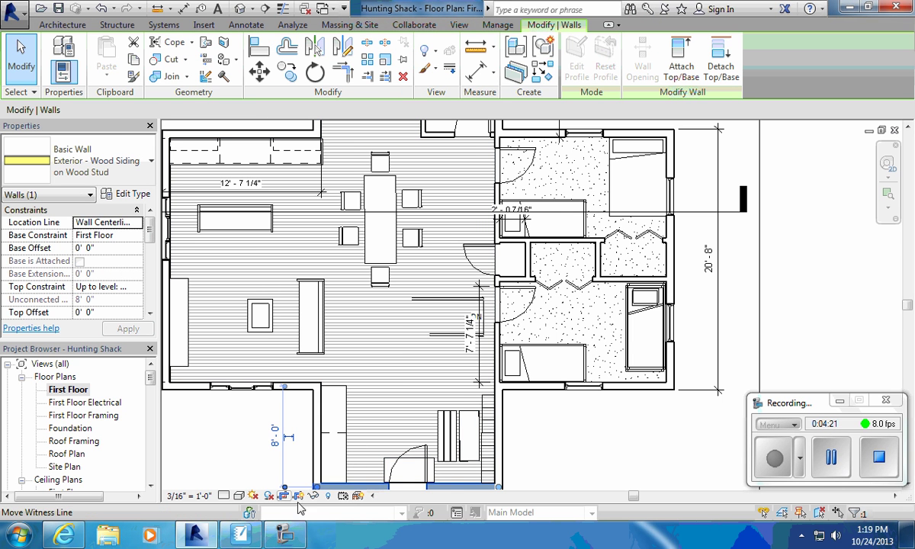
click(313, 496)
click(328, 410)
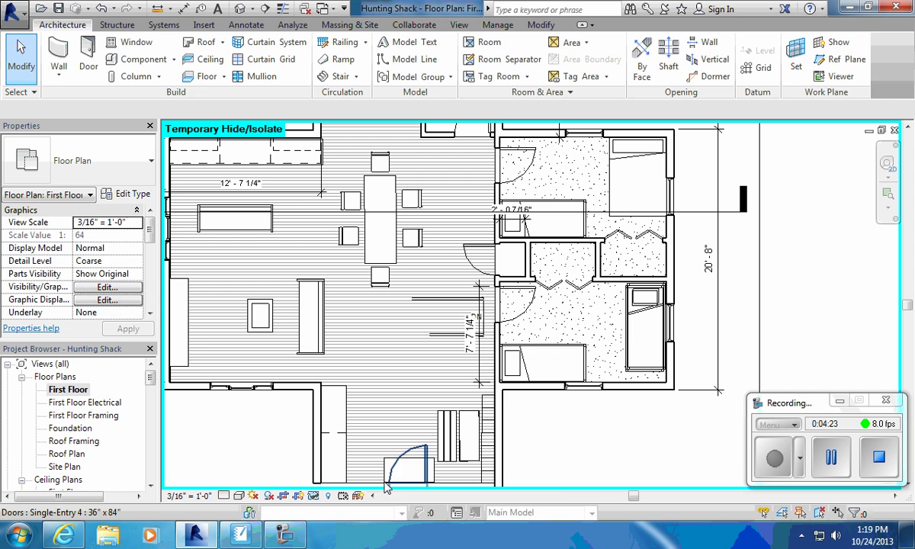
click(374, 486)
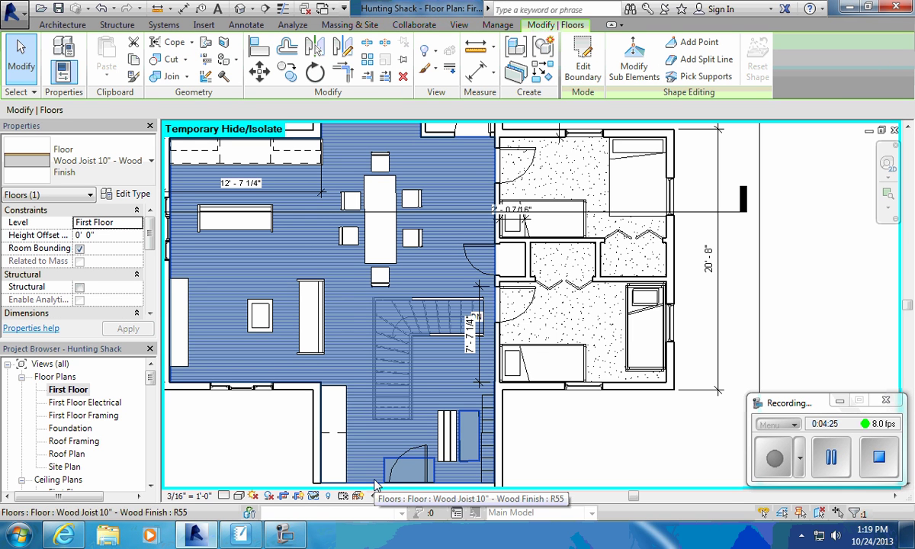
click(312, 496)
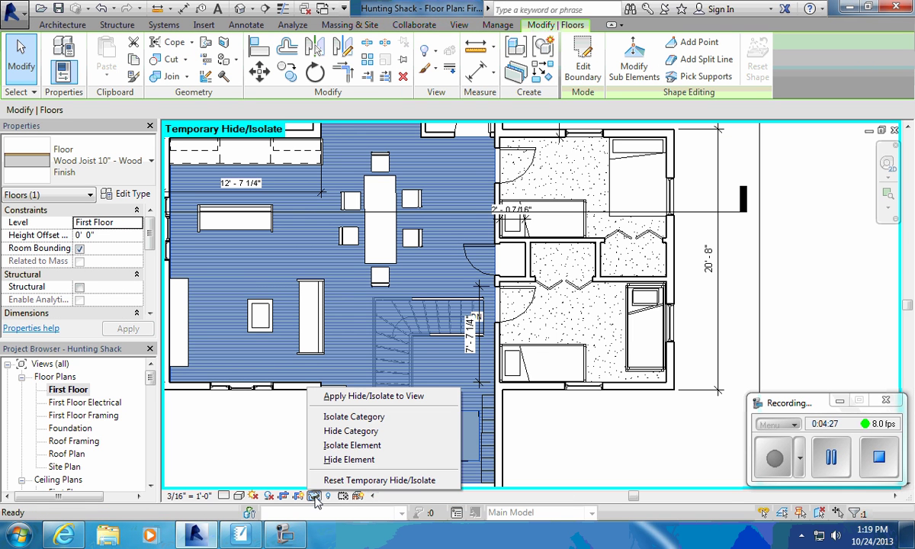
click(348, 459)
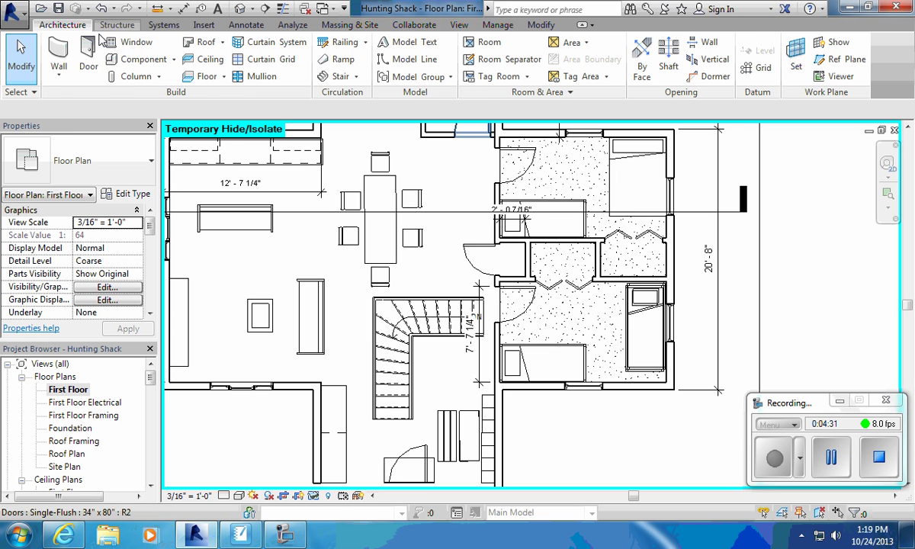
- Start a new shaft with Top Constraint up to First Floor and a 0' 0" base offset
click(669, 55)
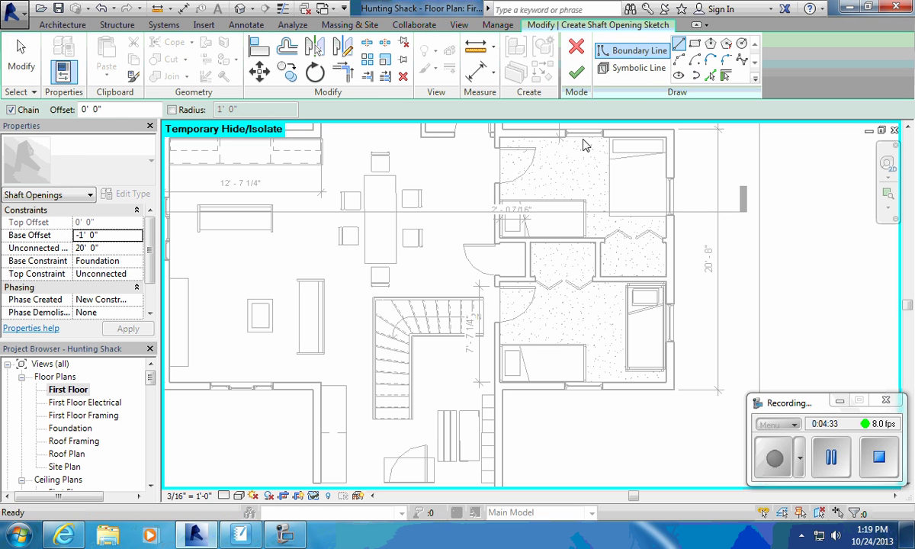
click(119, 263)
click(137, 273)
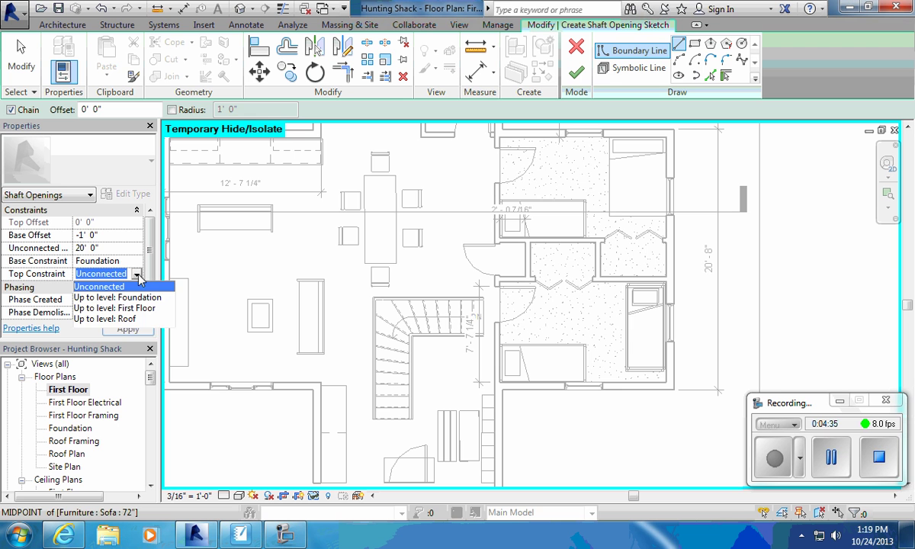
click(130, 308)
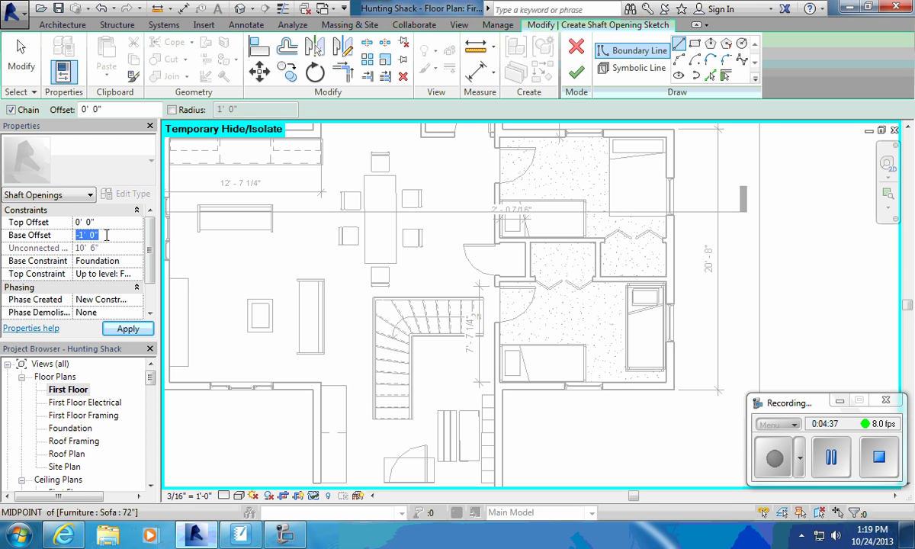
key(Return)
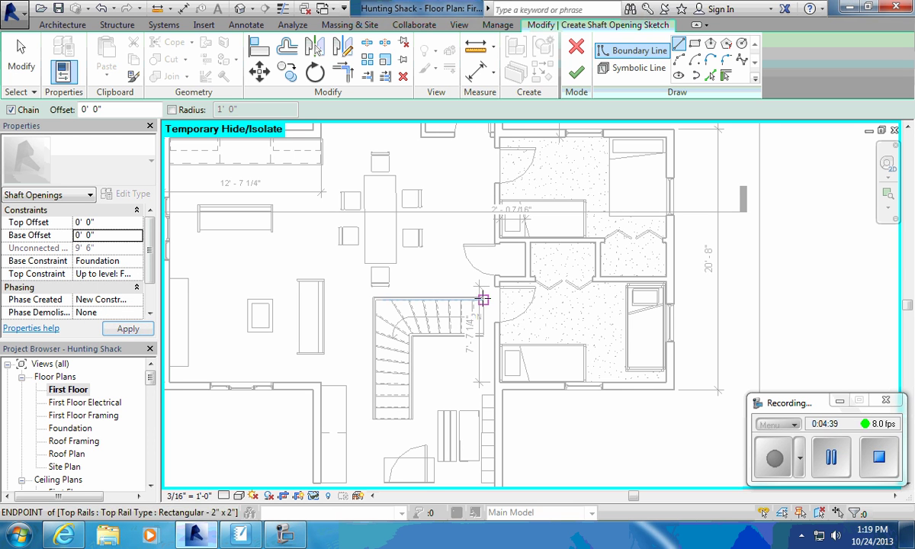
- Trace a closed six-corner boundary around the L-shaped stair and finish the shaft
click(371, 297)
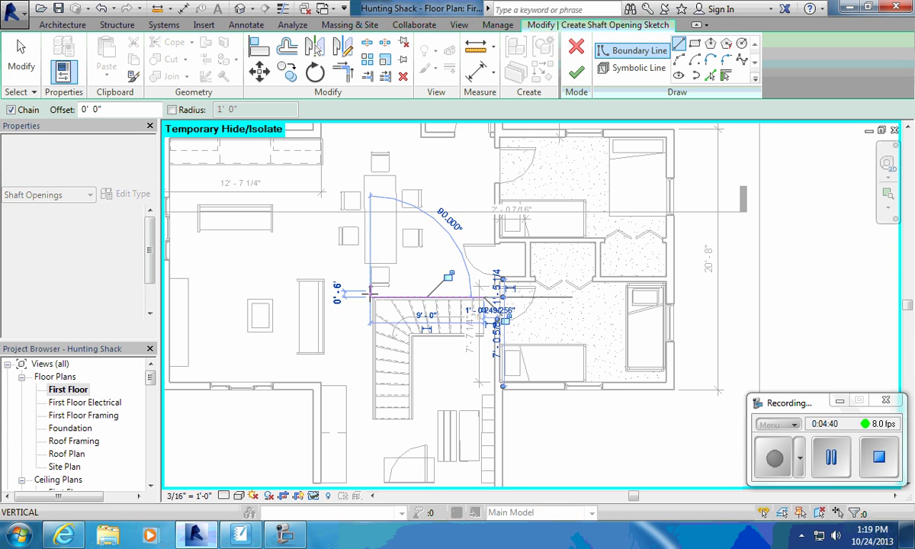
click(372, 418)
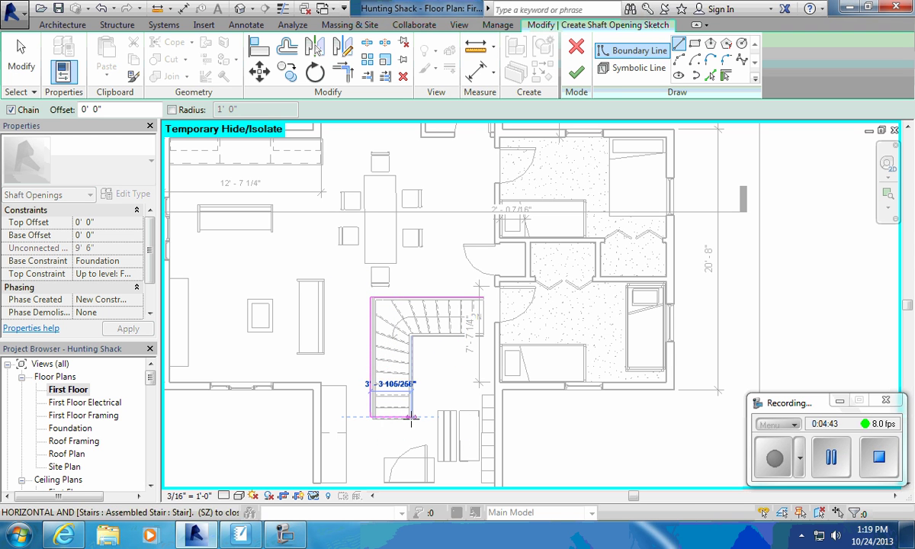
click(411, 417)
click(411, 333)
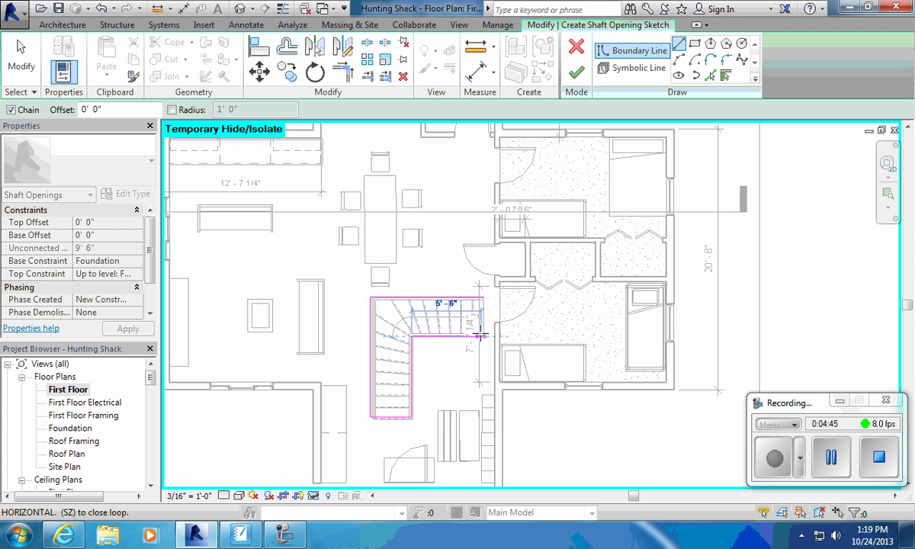
click(480, 333)
click(480, 297)
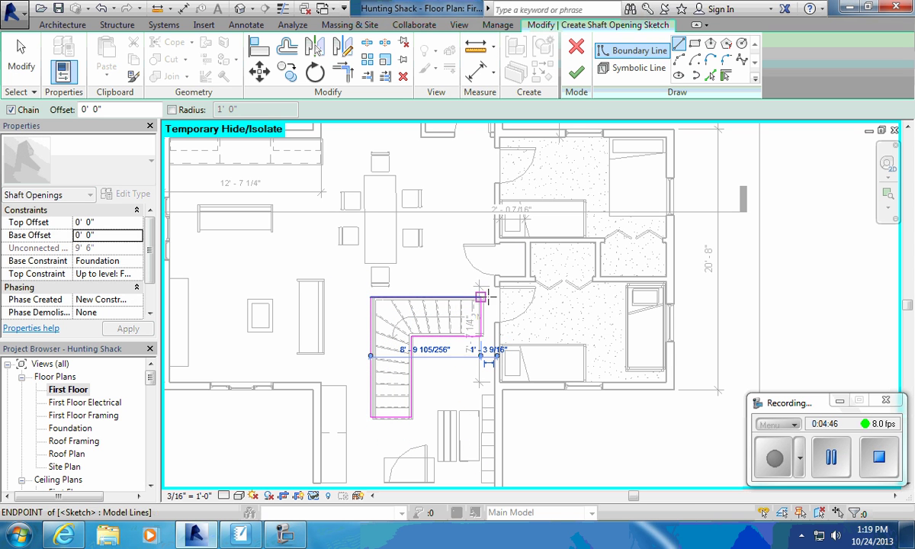
click(577, 75)
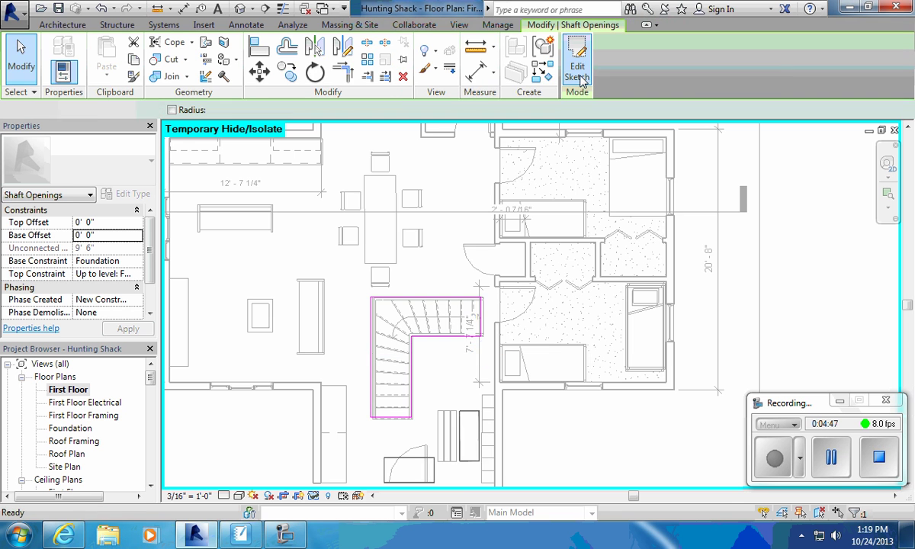
- Reset Temporary Hide/Isolate to restore the hidden first-floor wood floor
click(313, 497)
click(351, 482)
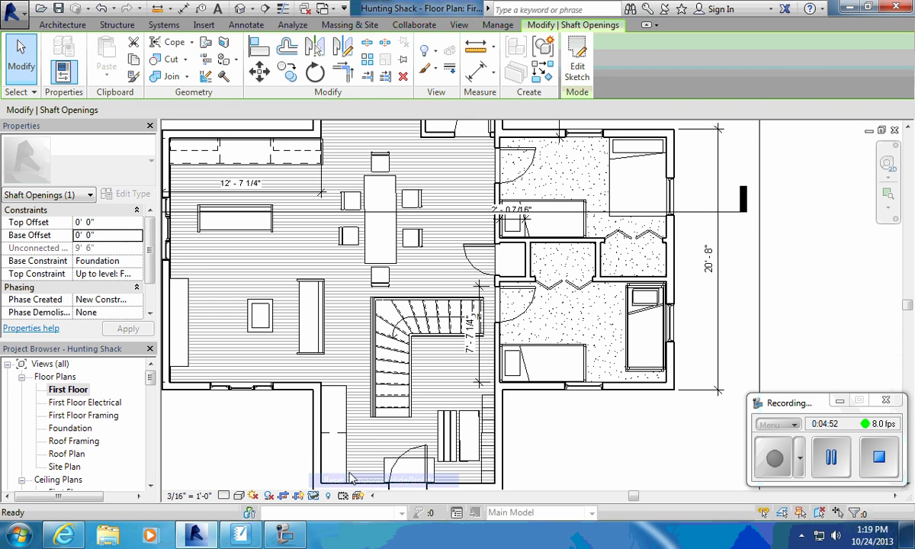
key(Escape)
click(408, 374)
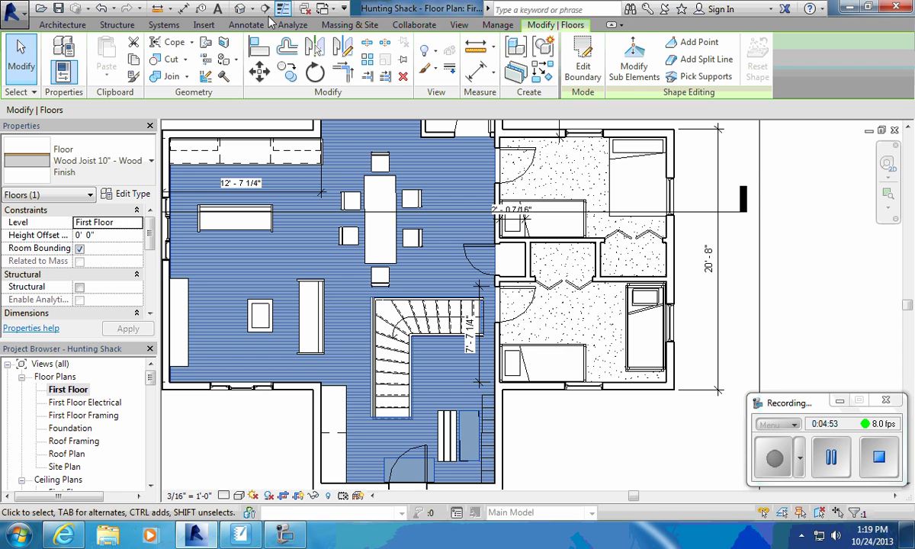
- Open the default 3D view and tilt it to look down from the front
click(241, 8)
click(549, 332)
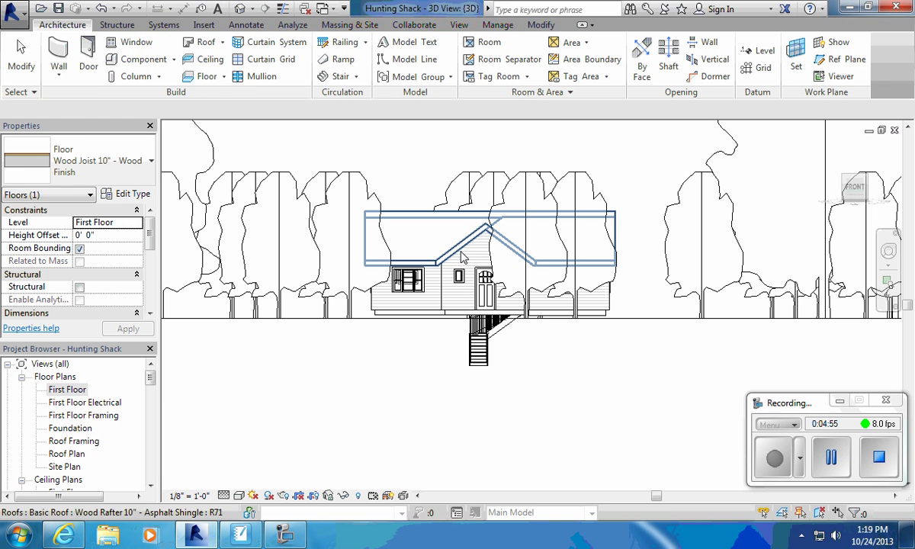
click(427, 228)
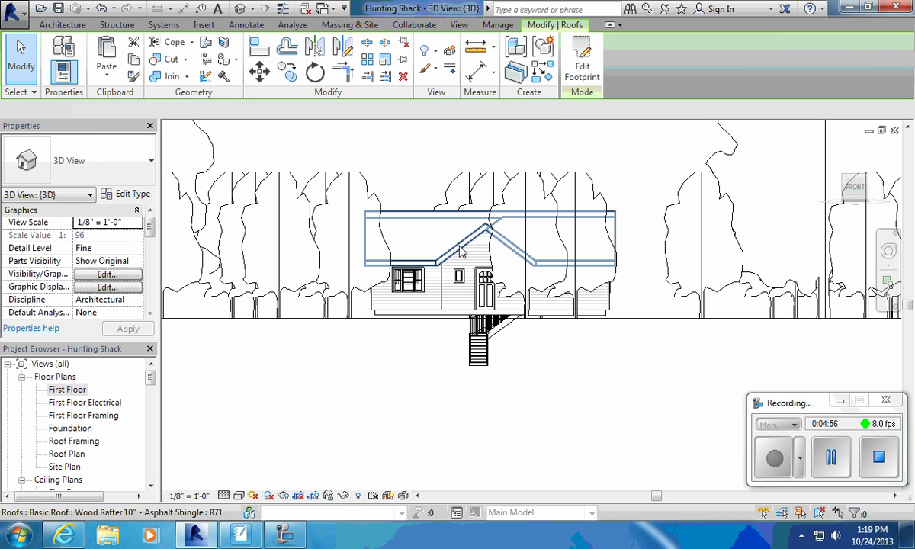
key(Escape)
click(846, 182)
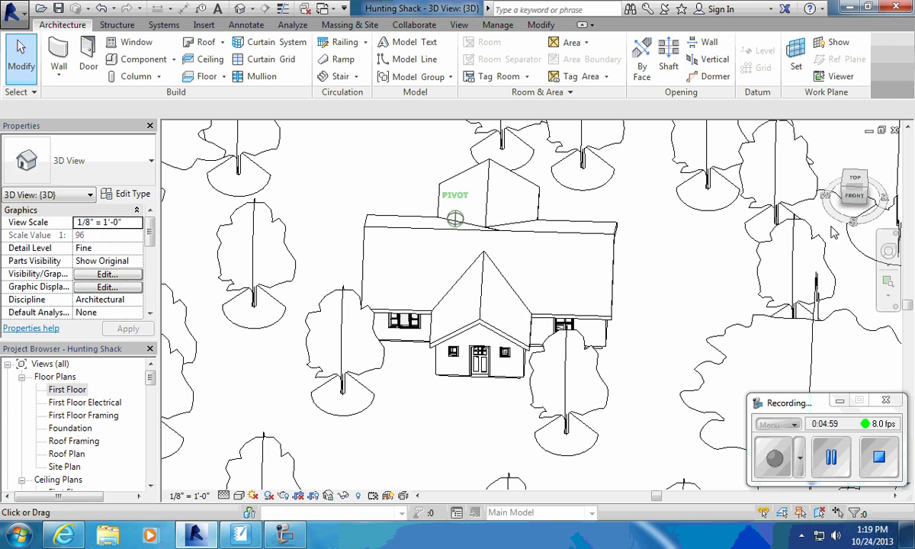
- Temporarily hide the roof and the first-floor ceiling in the 3D view
click(483, 325)
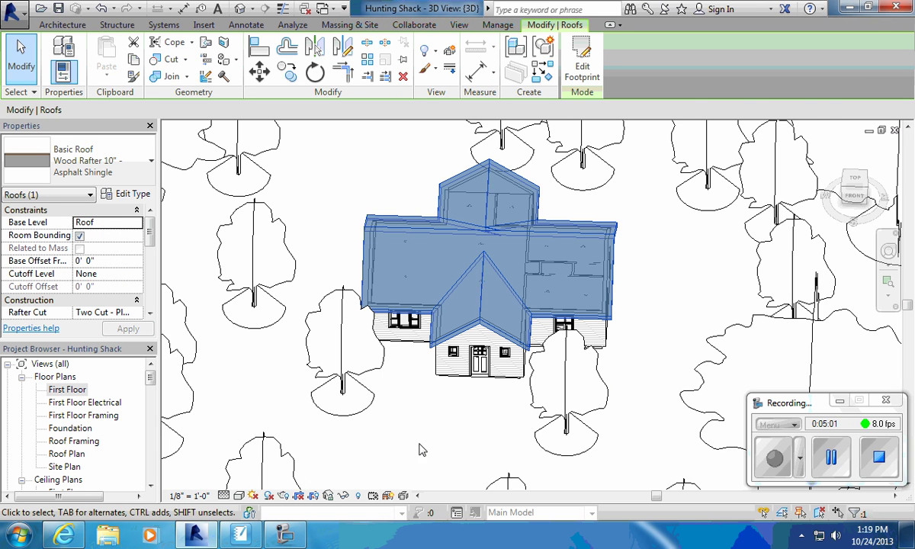
click(342, 495)
click(373, 466)
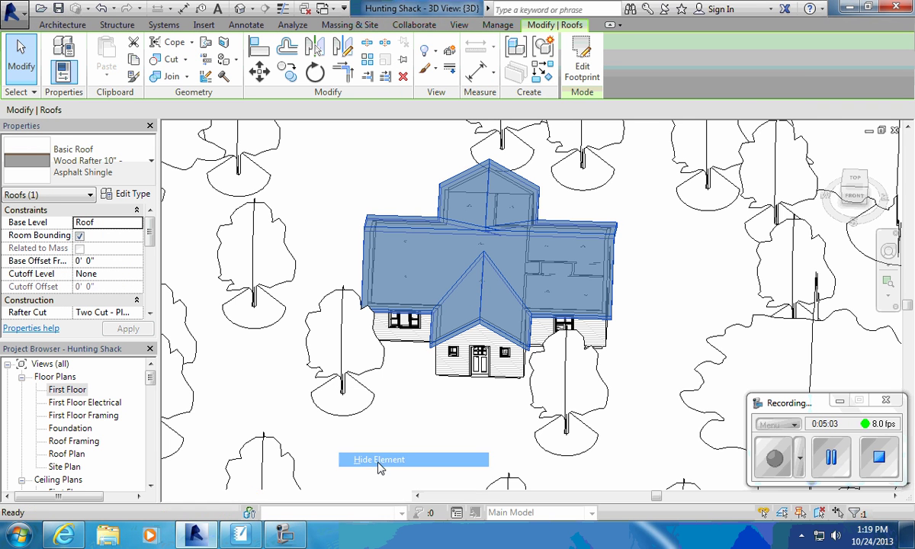
click(525, 315)
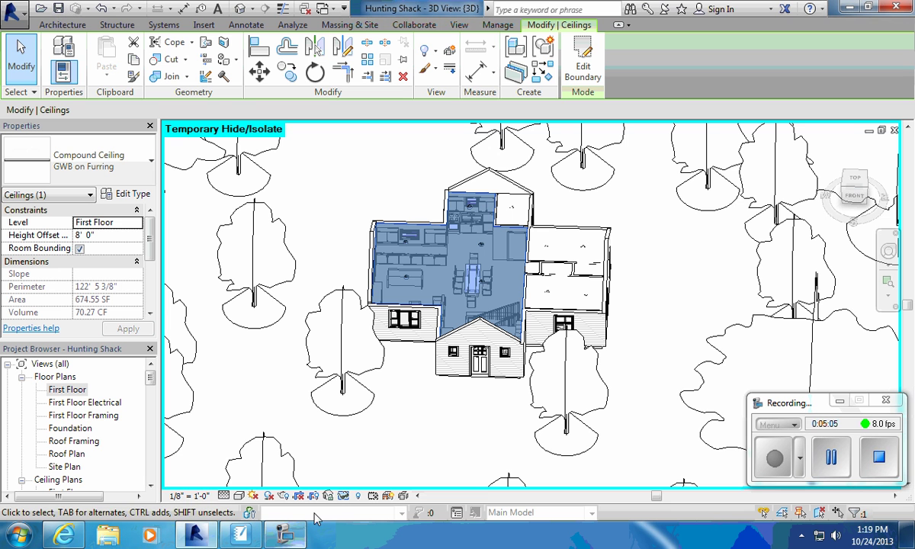
click(342, 496)
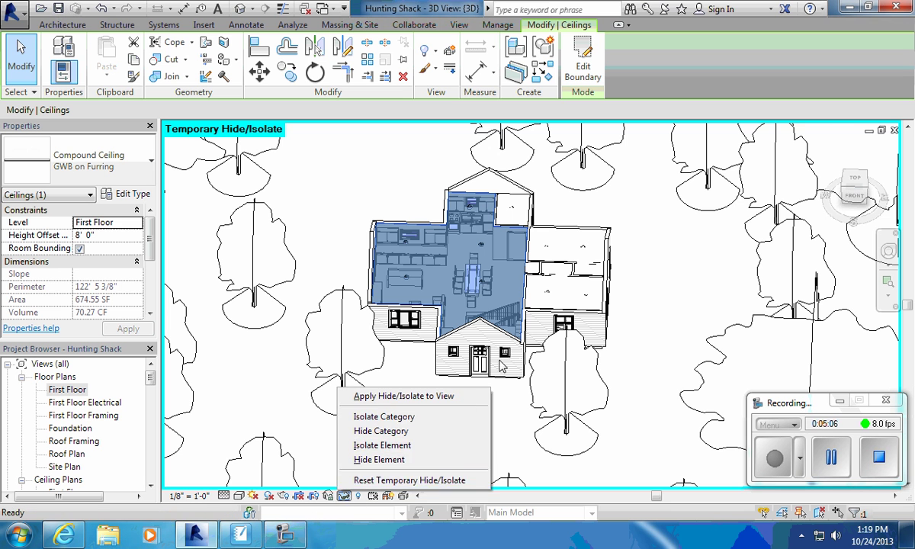
click(379, 459)
- Zoom in and rotate to a straight top-down view of the stair opening
scroll(534, 366, up, 6)
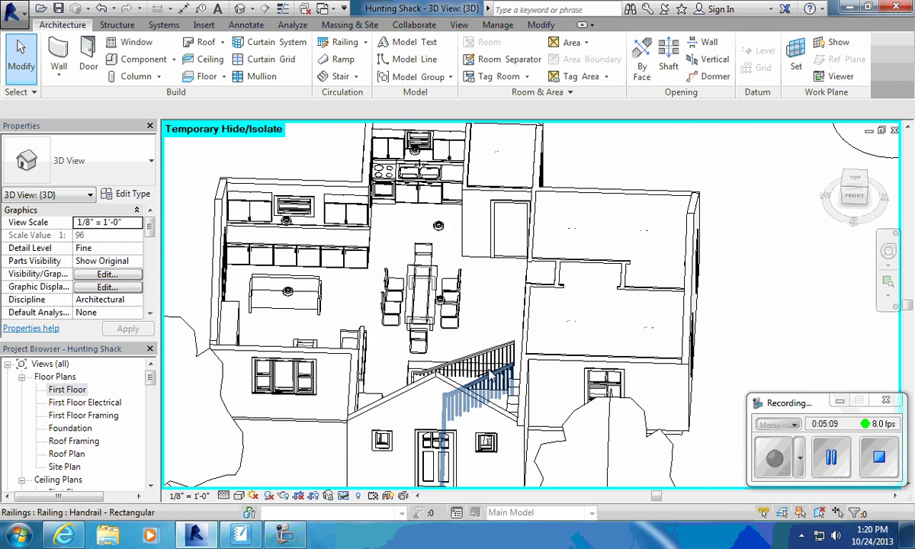
mouse_move(844, 193)
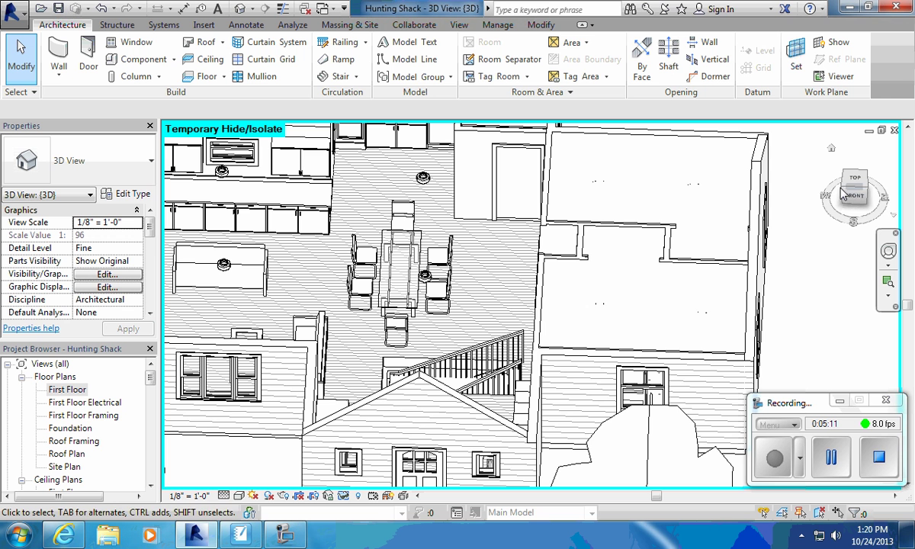
drag(844, 193, 844, 219)
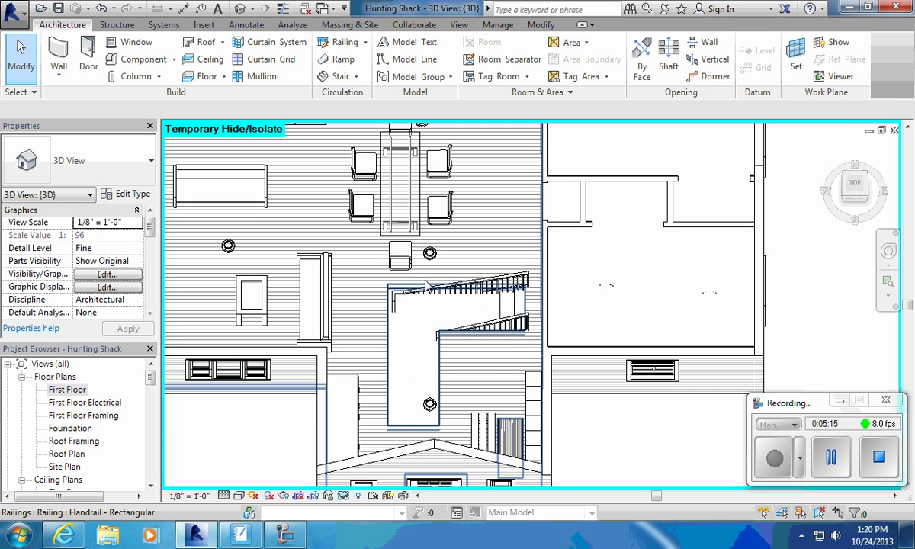
- Remove the Handrail - Rectangular railing along the stair opening's upper edge
click(495, 276)
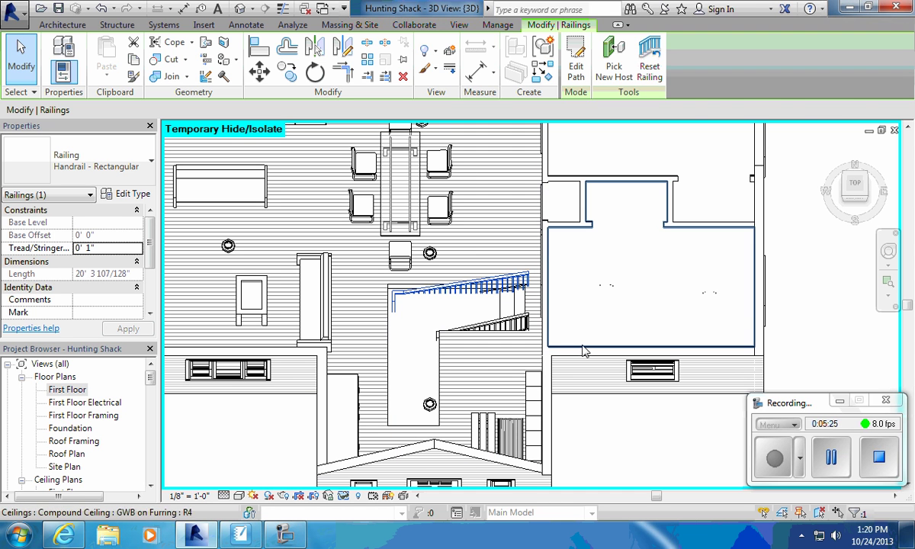
key(Escape)
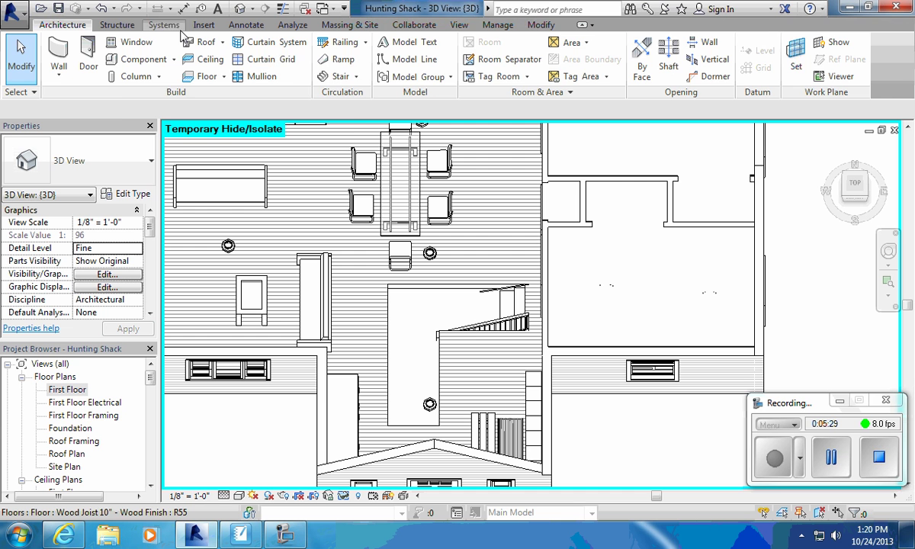
- On the First Floor plan, sketch an 8' 9" Handrail - Rectangular railing along the stair's top edge
click(341, 44)
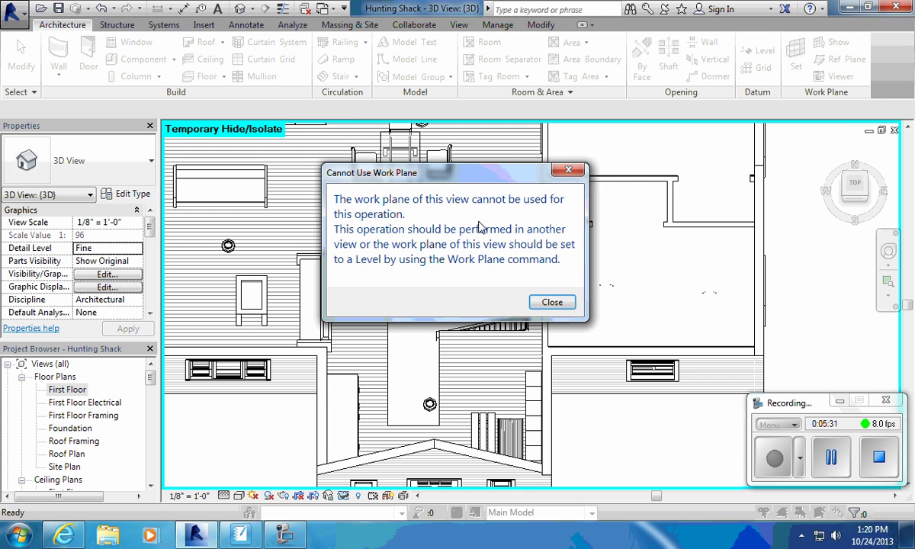
click(552, 303)
double_click(66, 388)
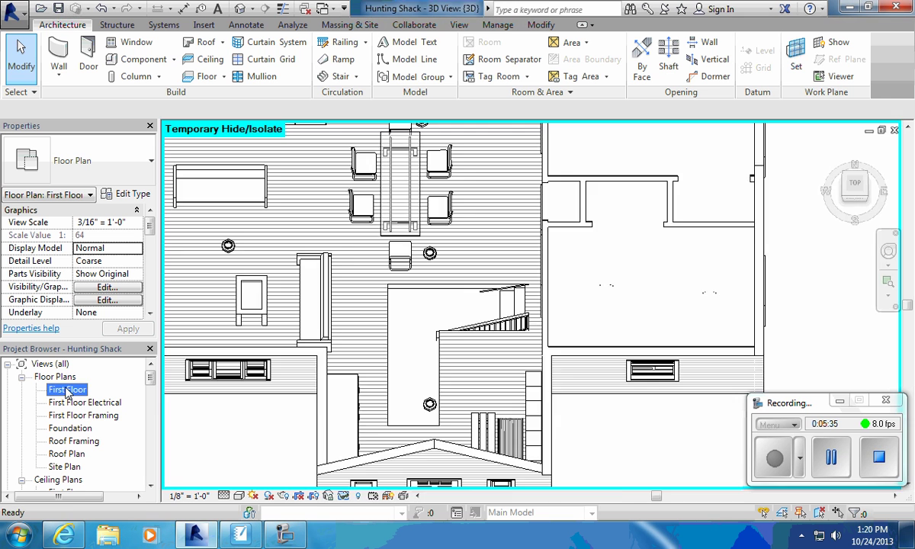
scroll(347, 306, up, 4)
scroll(412, 265, down, 1)
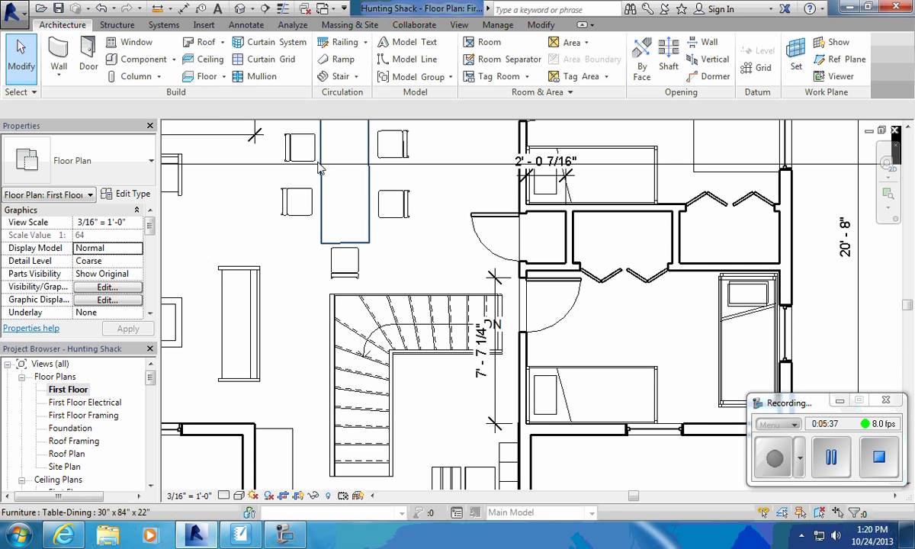
click(339, 43)
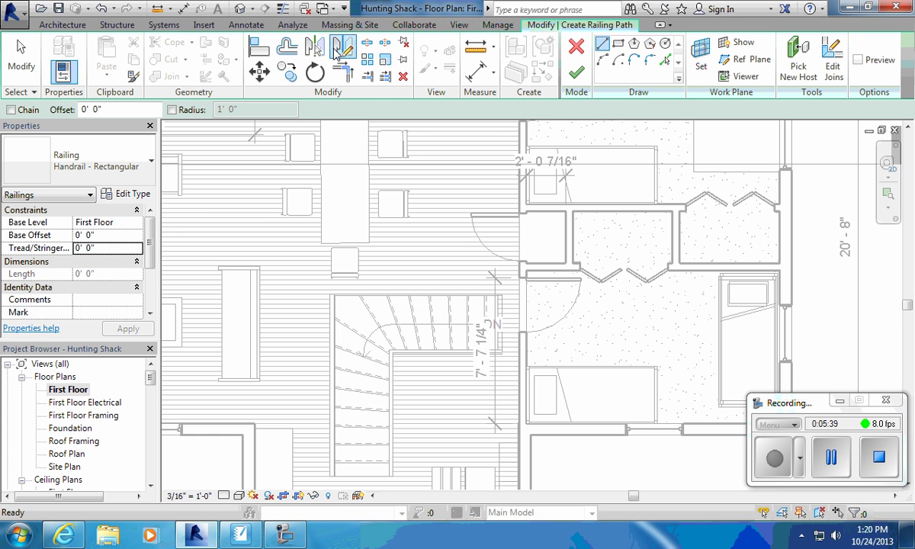
click(501, 295)
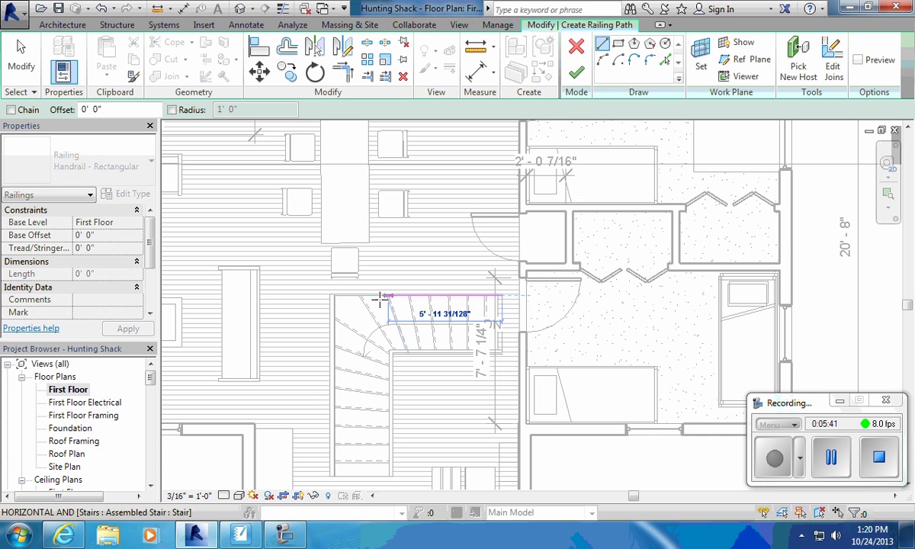
click(334, 294)
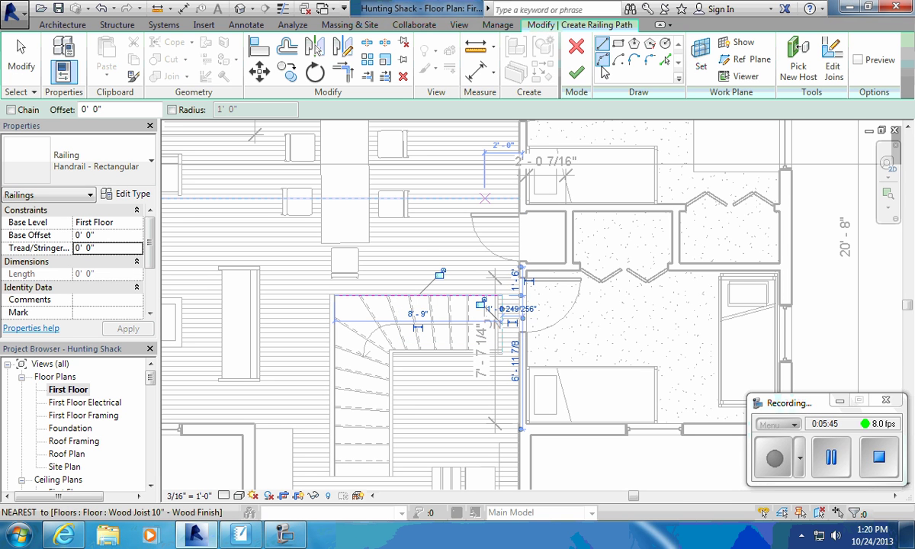
click(577, 73)
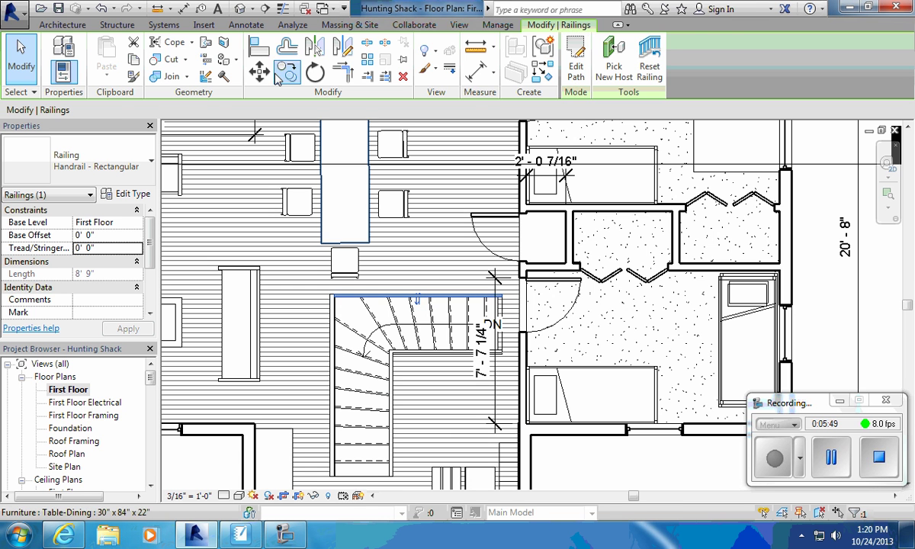
- Switch to the default 3D view and zoom out to show the whole house and new railing
click(241, 9)
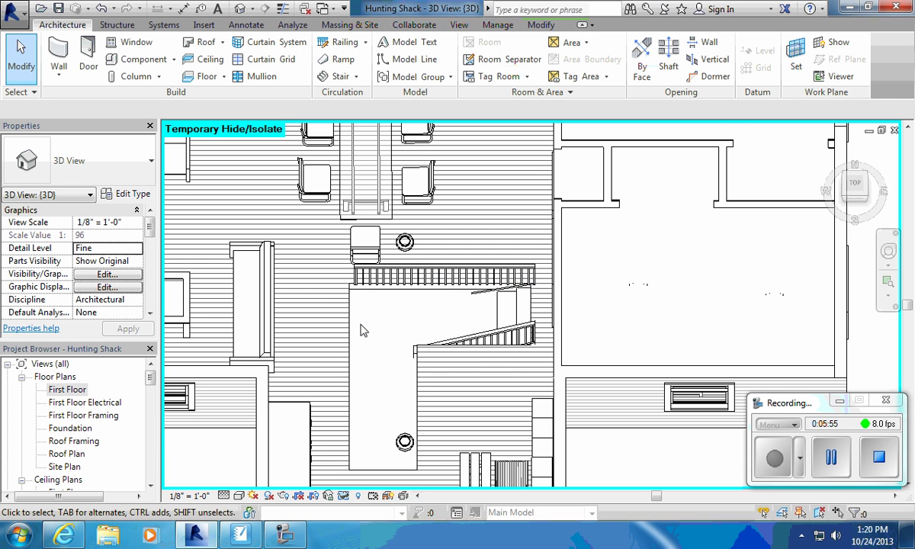
scroll(393, 319, down, 5)
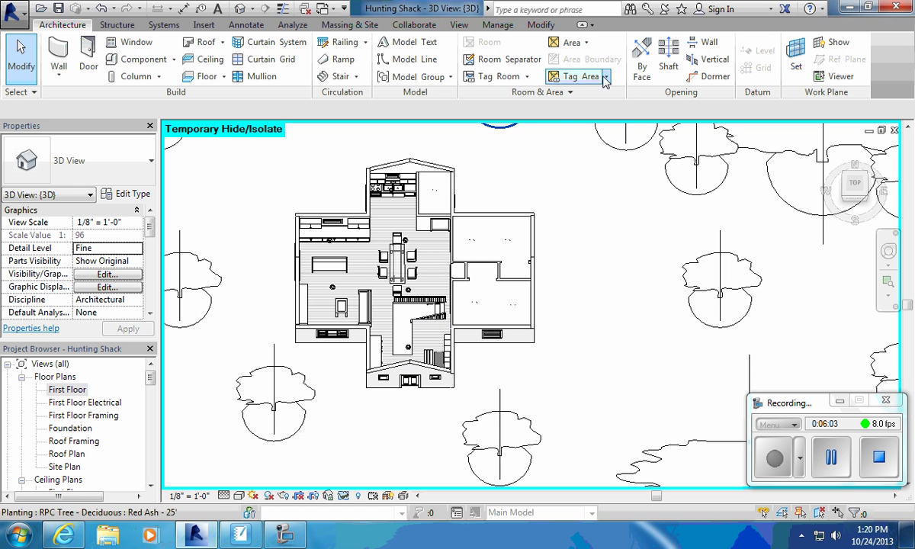
- Open the First Floor plan and select the 60" x 48" Picture-Side Double Hungs window on the west wall
double_click(72, 389)
scroll(404, 313, down, 5)
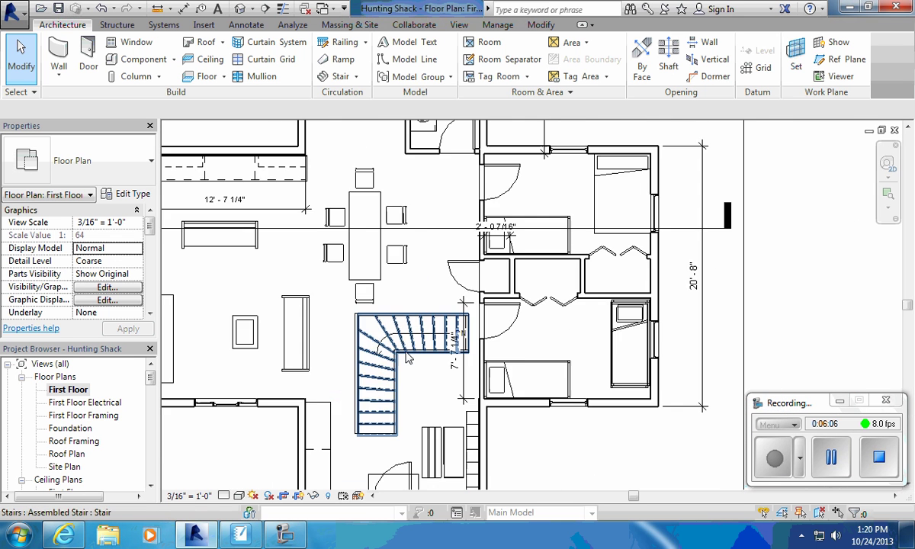
middle_drag(364, 359, 392, 318)
scroll(374, 313, up, 4)
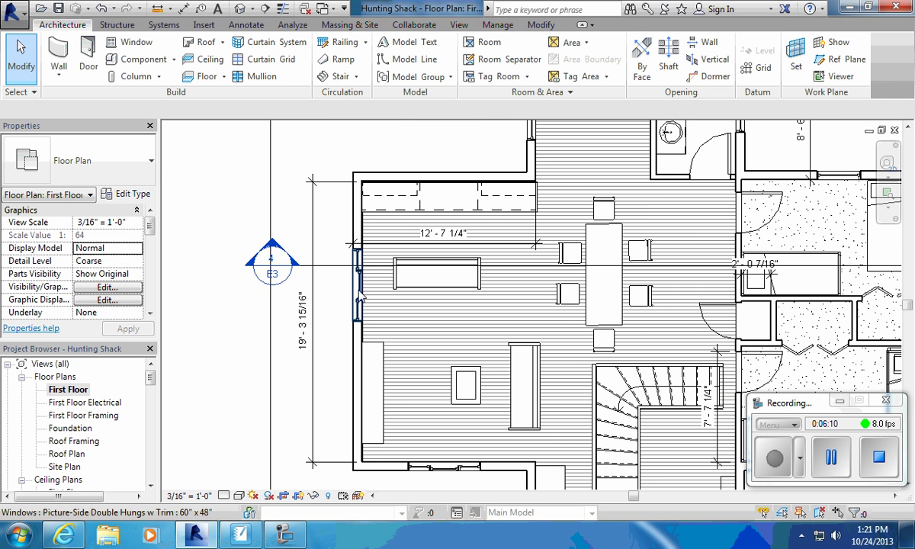
click(361, 303)
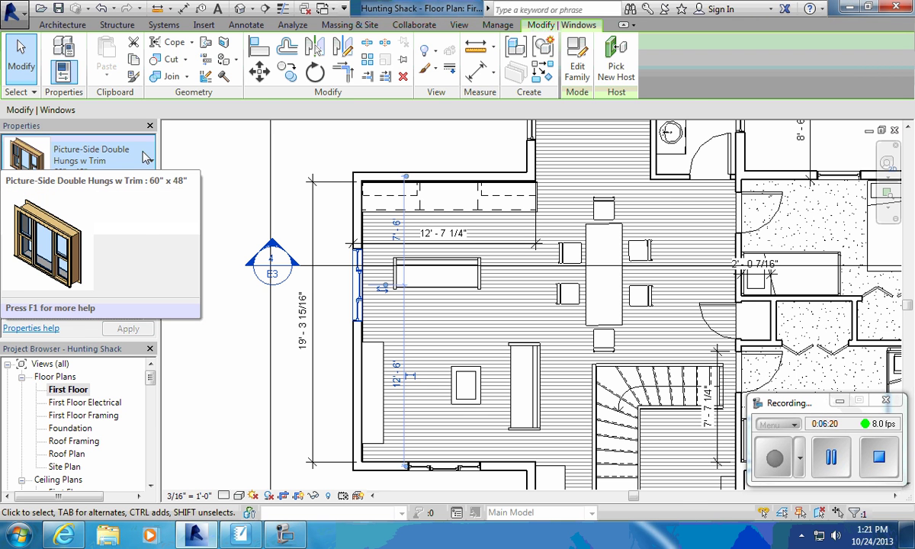
click(62, 25)
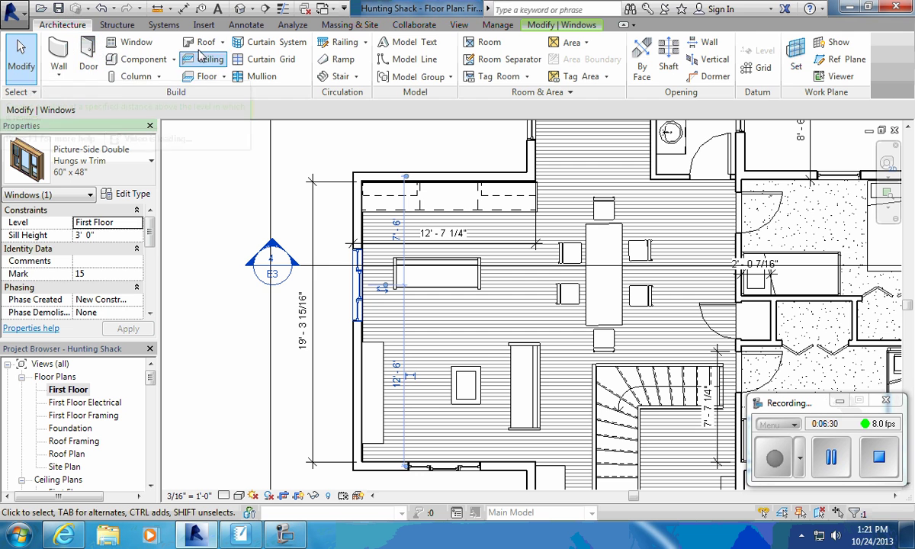
- Sketch a closed rectangular Wood Joist 10" - Wood Finish floor boundary outside the west wall and finish it
click(215, 79)
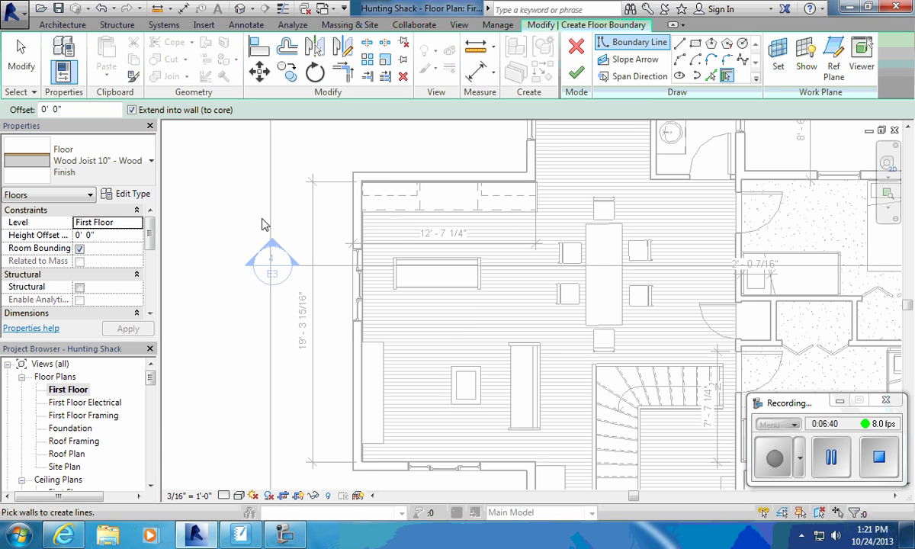
click(679, 44)
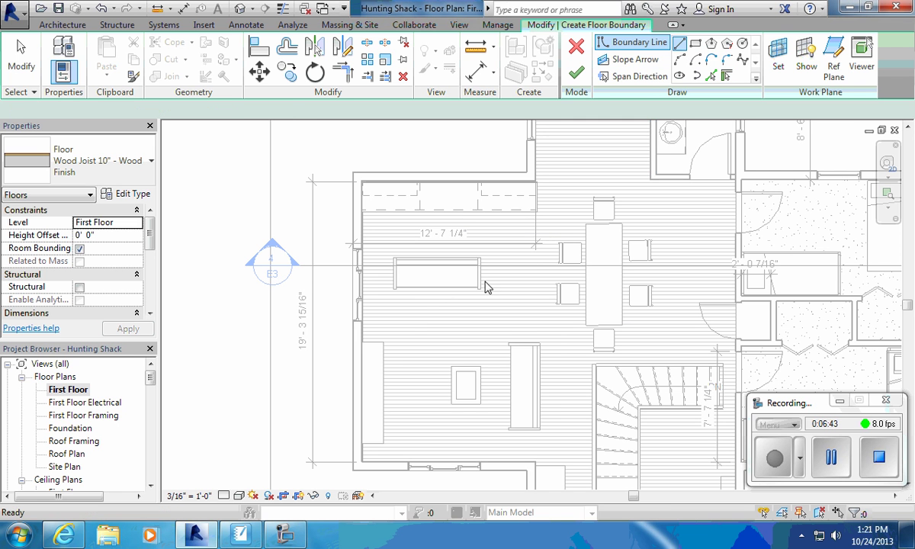
click(350, 225)
click(216, 227)
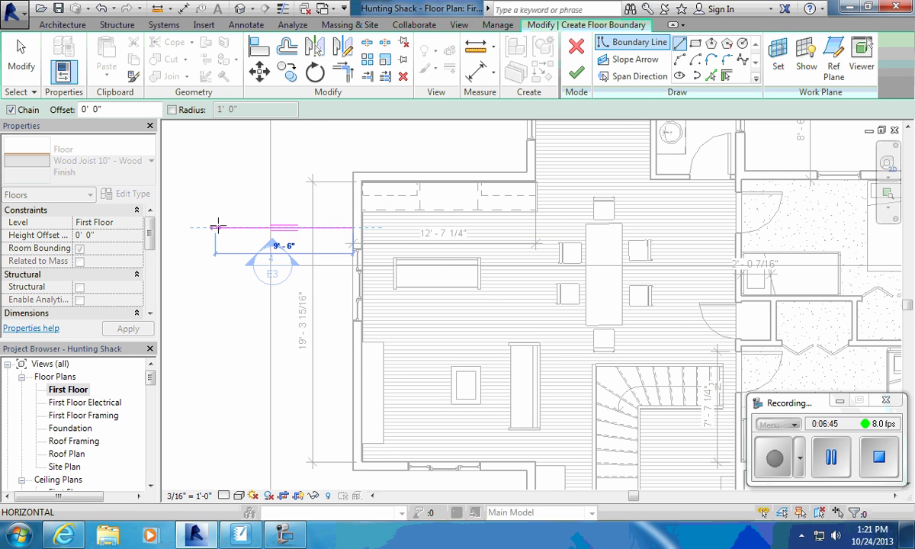
click(216, 415)
click(353, 416)
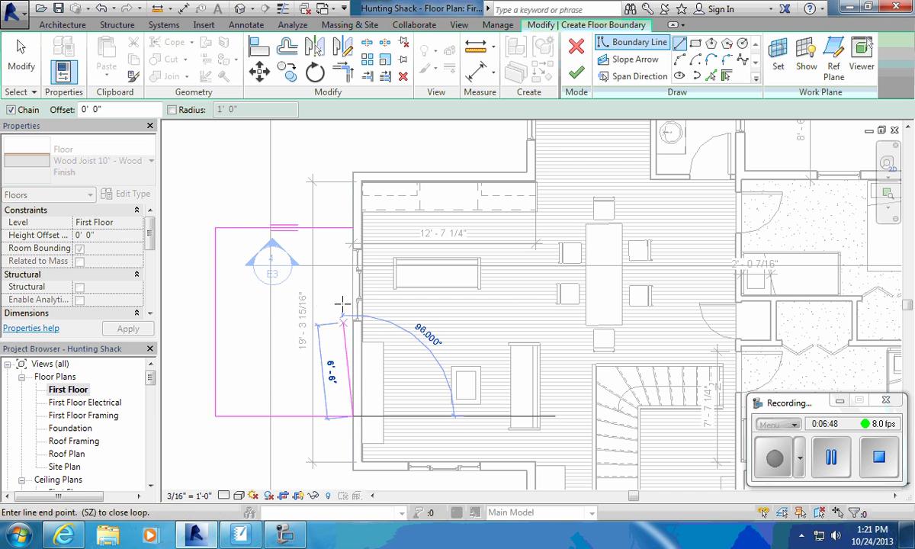
key(Escape)
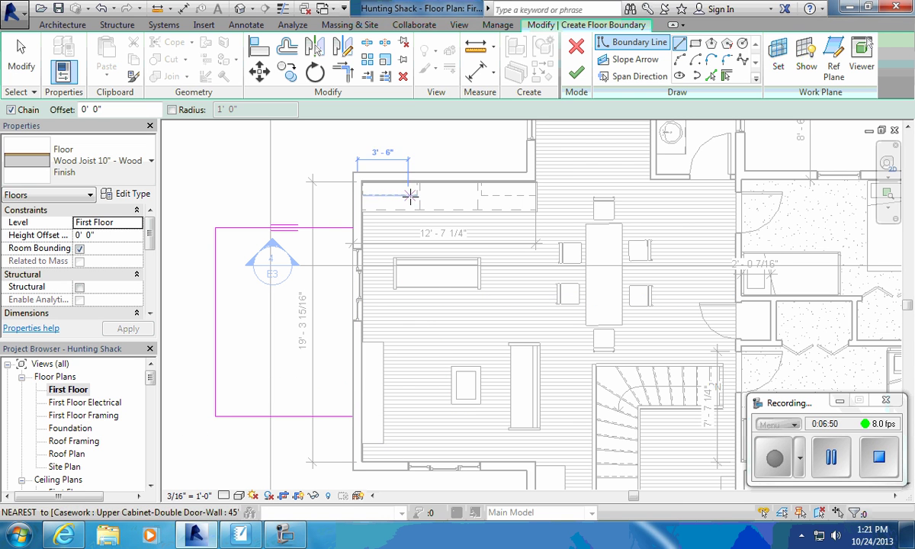
click(353, 227)
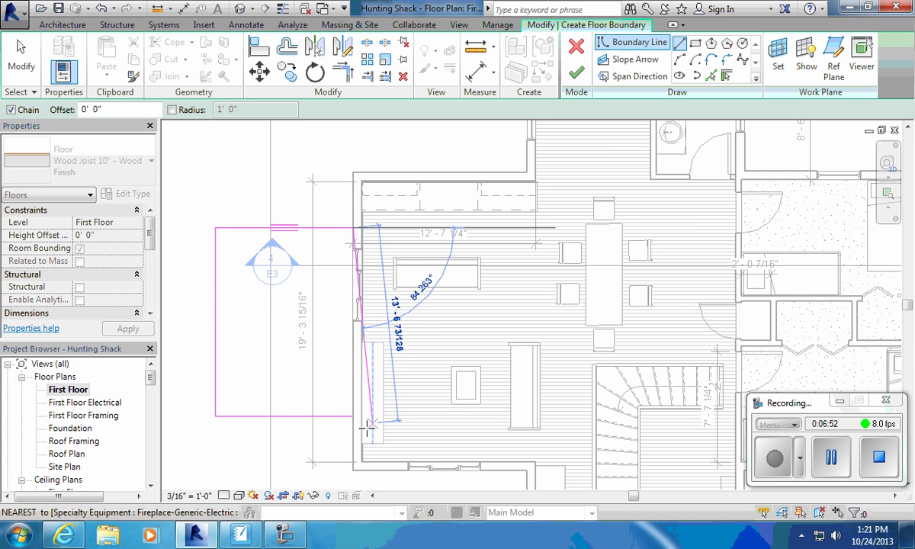
click(353, 416)
click(575, 72)
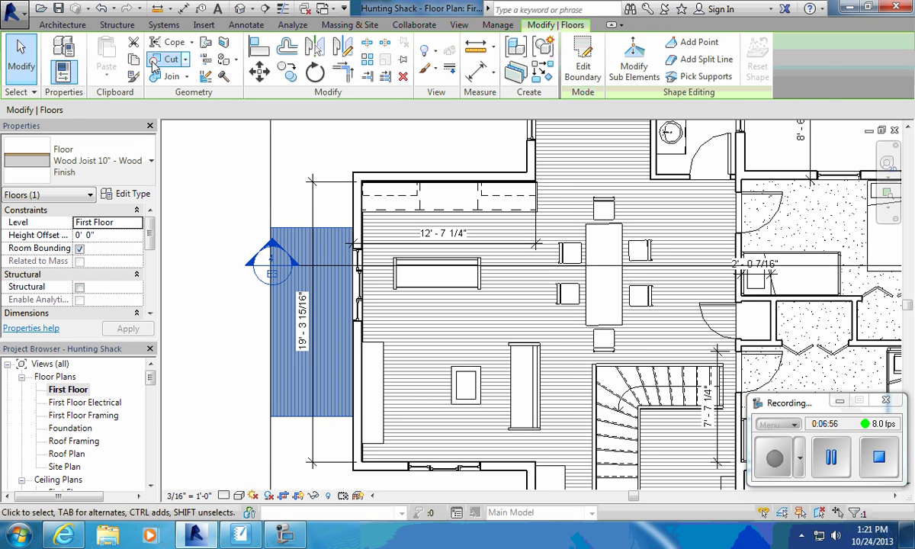
- Draw a 5' 6" Handrail - Rectangular railing along the deck's top edge to the wall
click(67, 25)
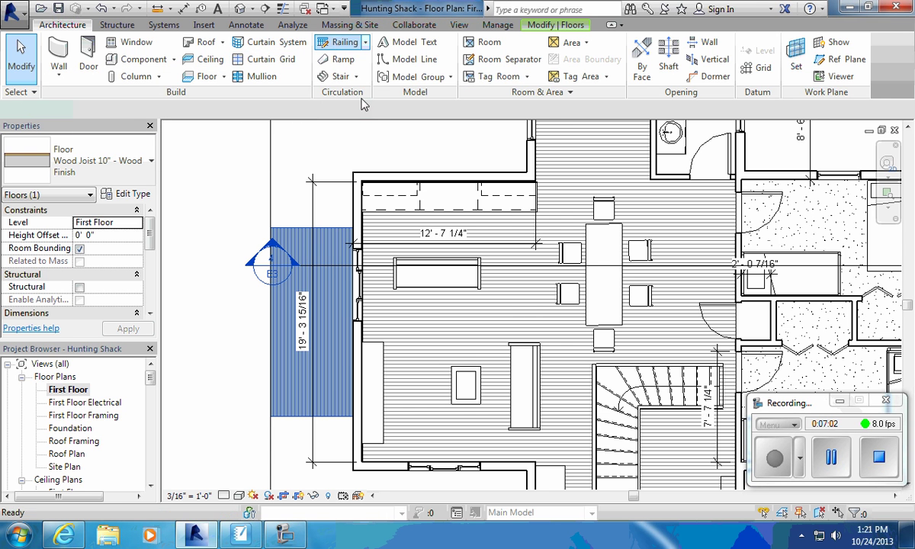
click(352, 227)
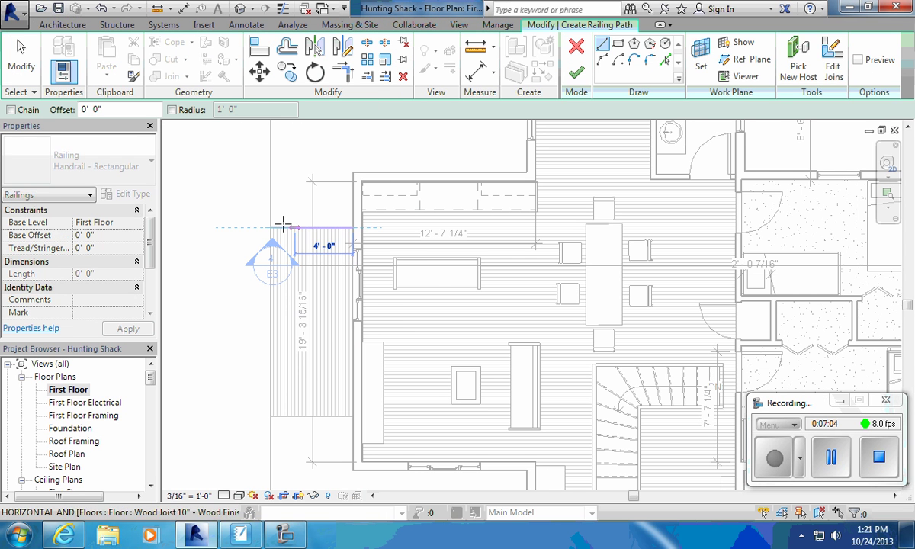
click(272, 226)
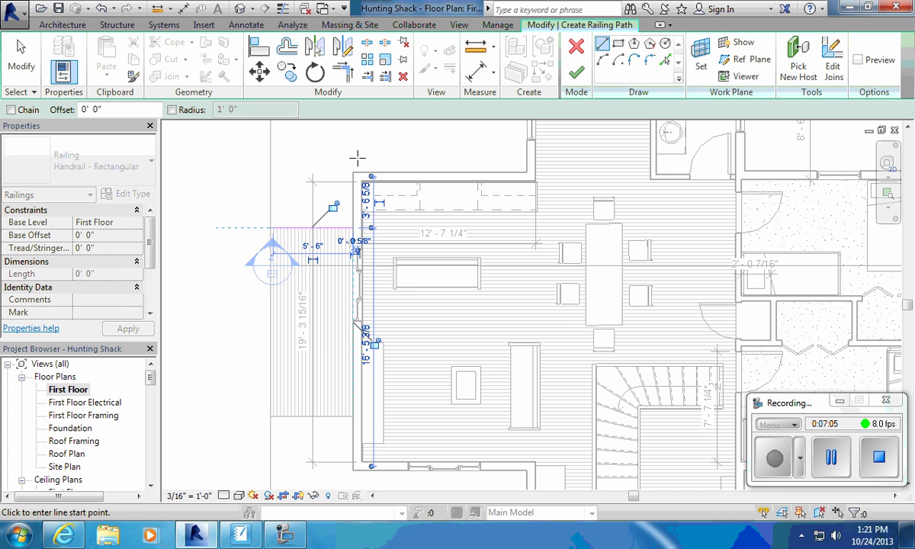
click(576, 71)
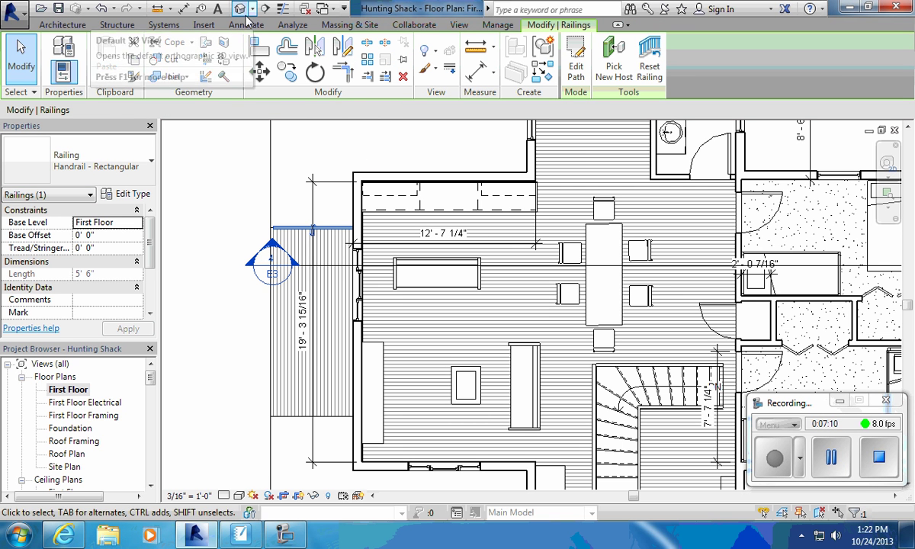
- Show the default 3D view centred on the new west deck, seen straight from the top
click(240, 9)
scroll(288, 268, up, 5)
mouse_move(273, 275)
middle_down()
mouse_move(447, 261)
mouse_move(470, 245)
middle_up()
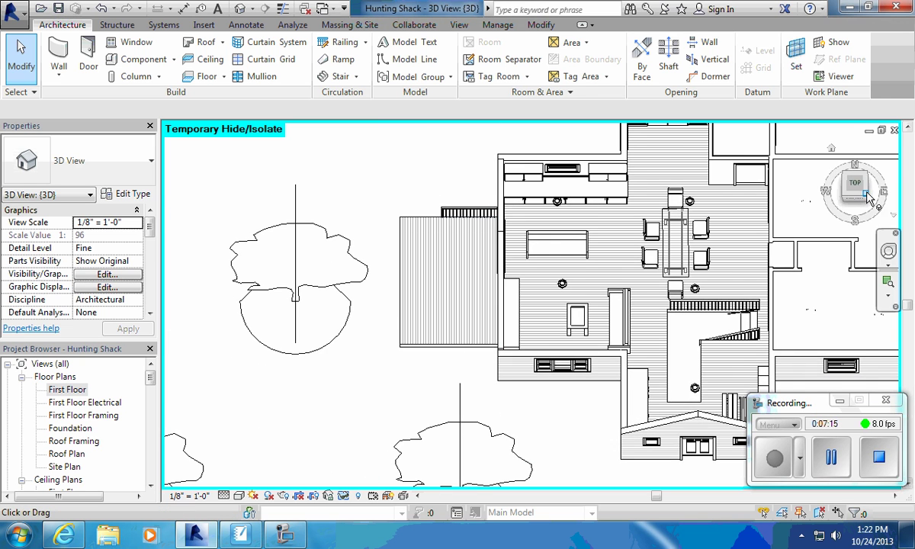
mouse_move(854, 183)
mouse_down()
mouse_move(832, 156)
mouse_move(837, 175)
mouse_up()
click(850, 178)
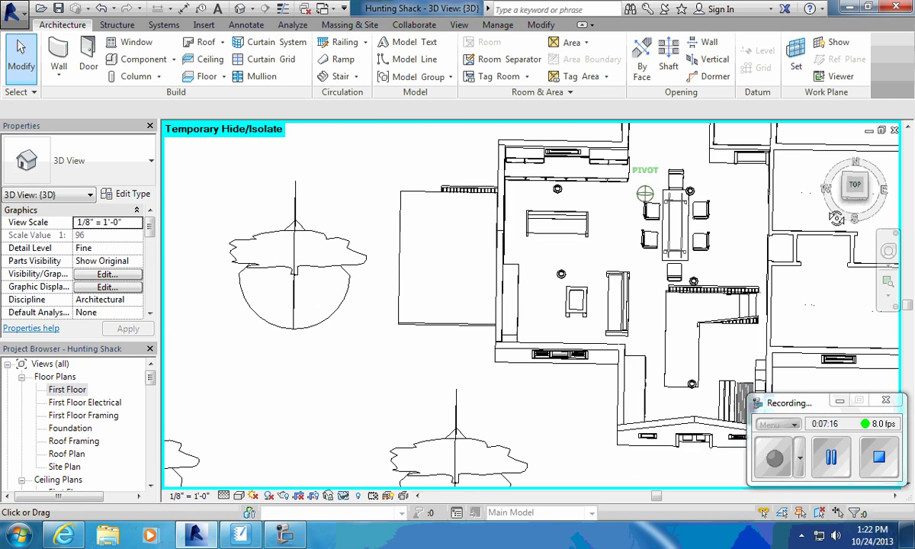